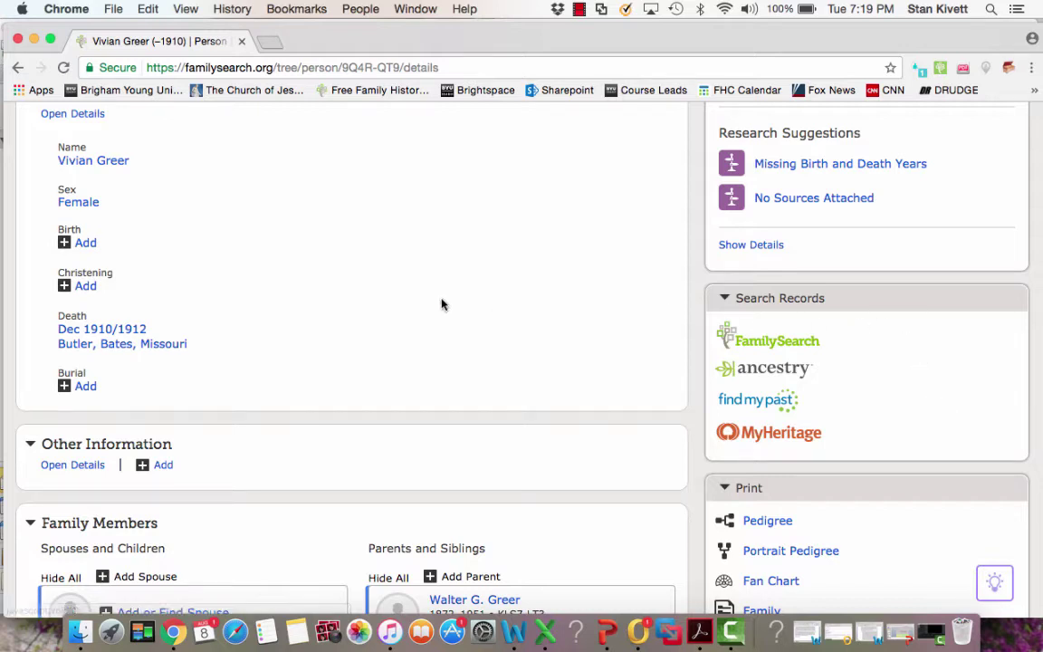
Search for "google chrome web store" in a new browser tab and open the store's Extensions page
left_click(269, 42)
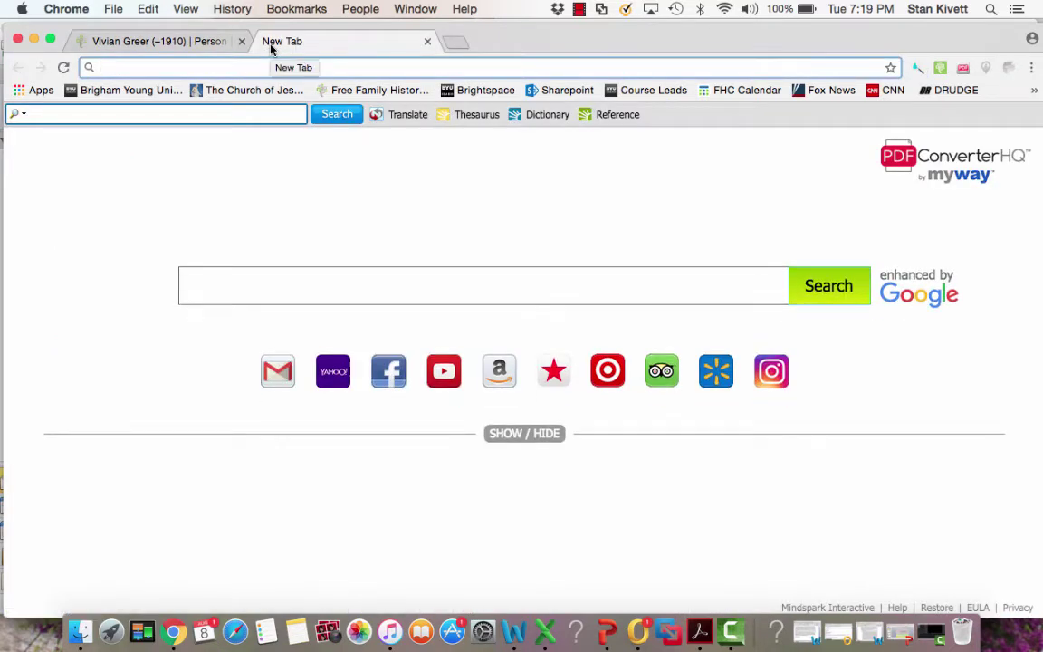
type("google")
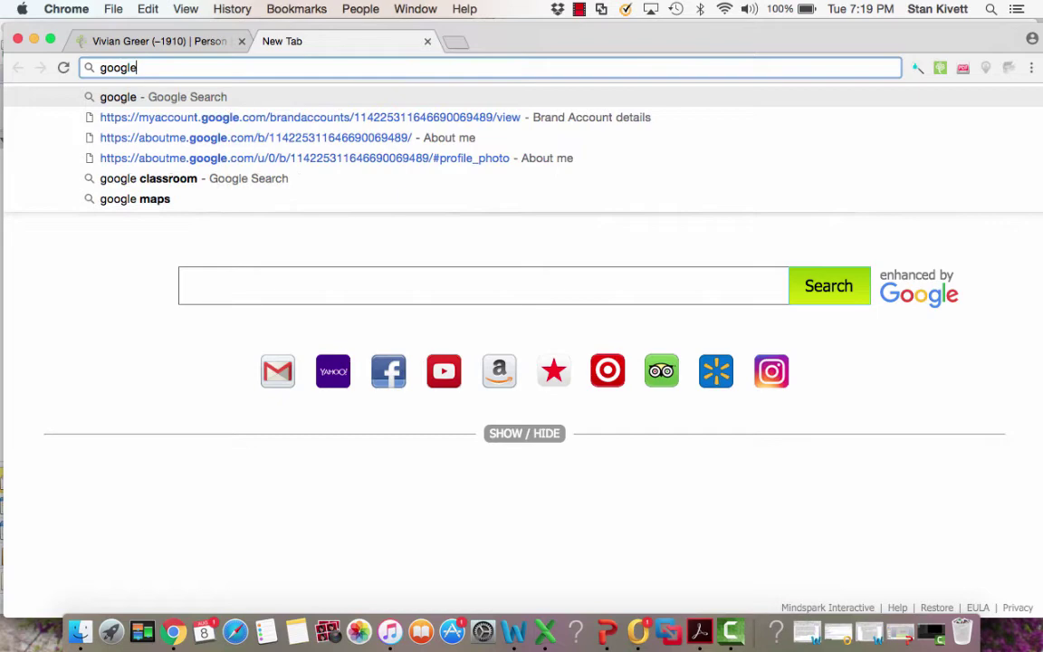
type(" chrome web store")
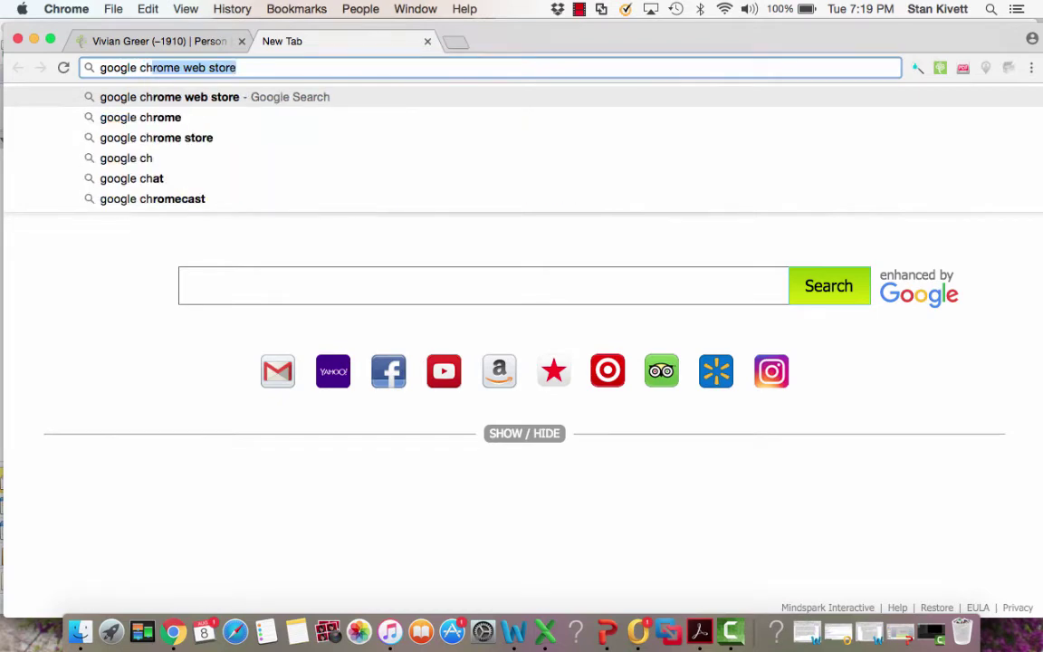
key("Return")
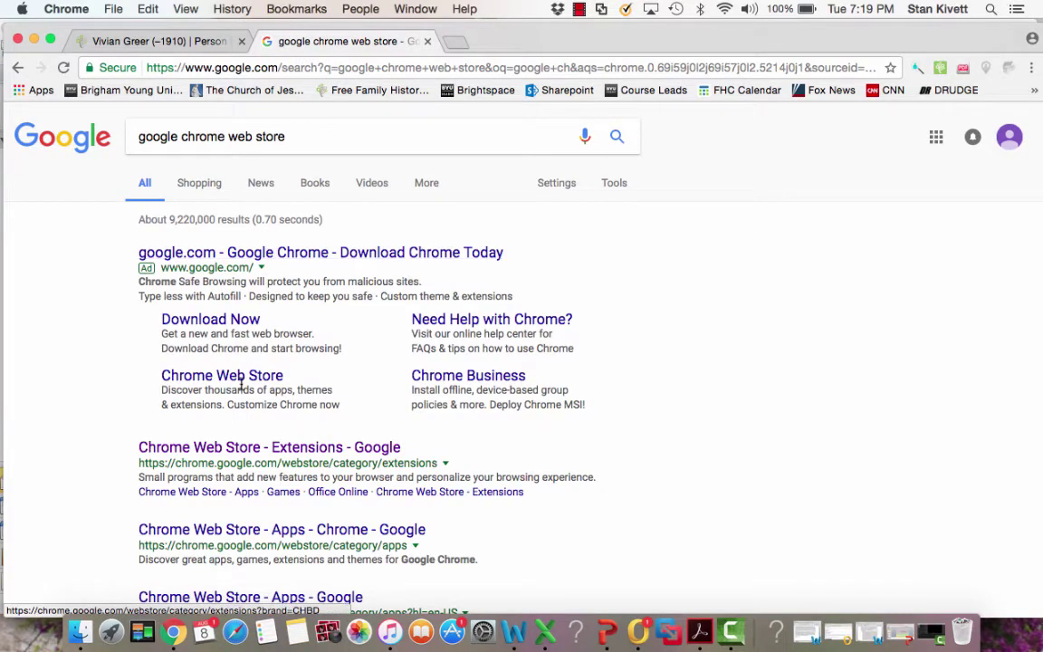
left_click(214, 450)
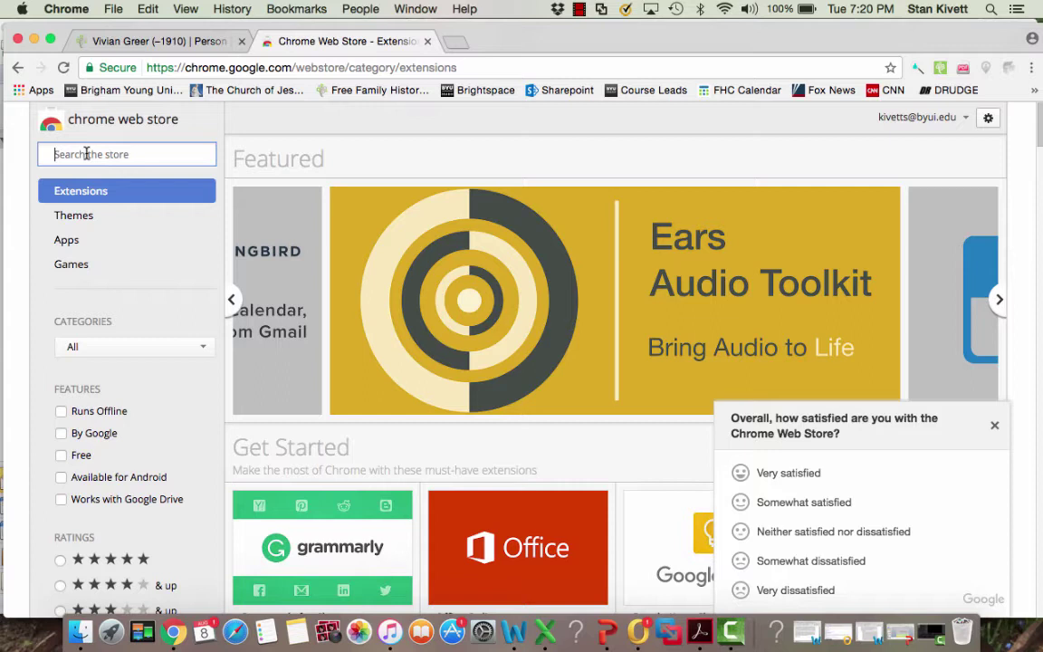
Search the Chrome Web Store for "recordseek"
type("recu")
key("BackSpace")
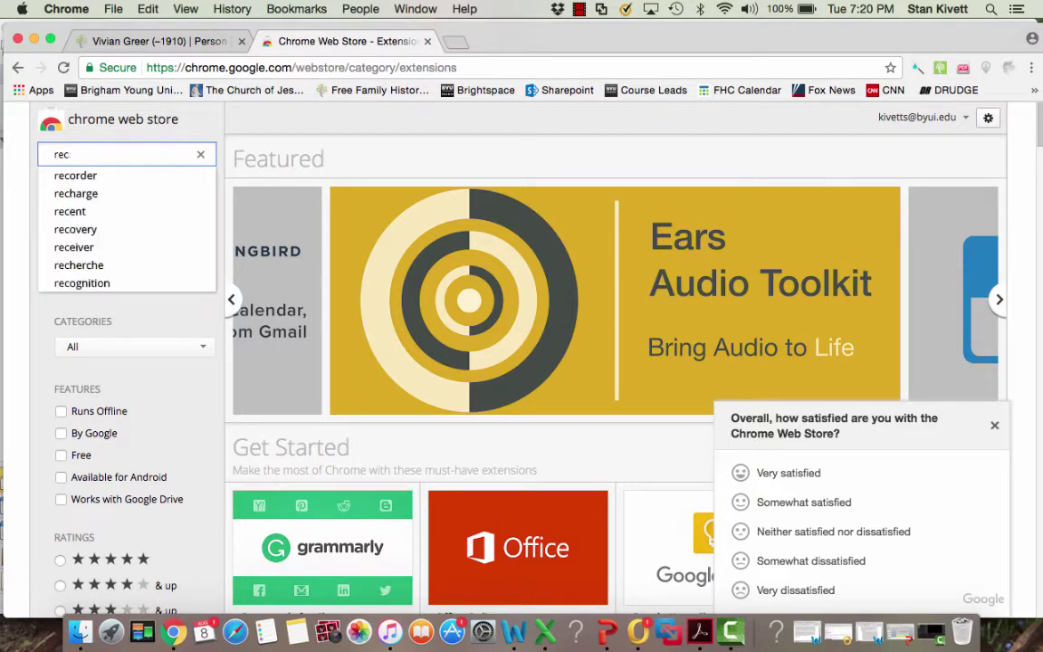
type("ordseek")
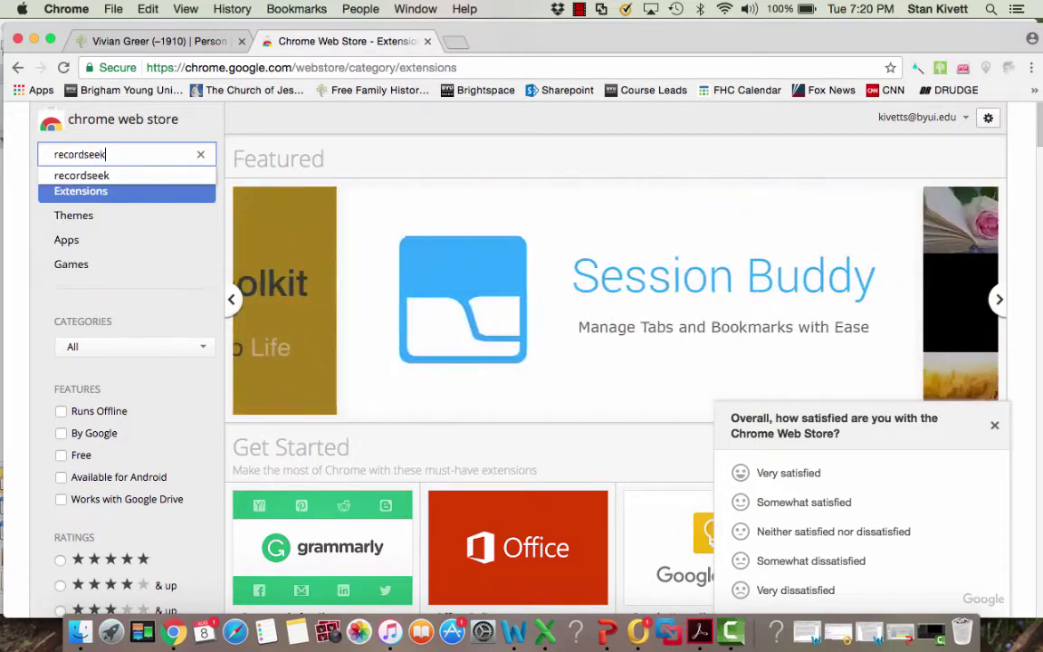
key("Return")
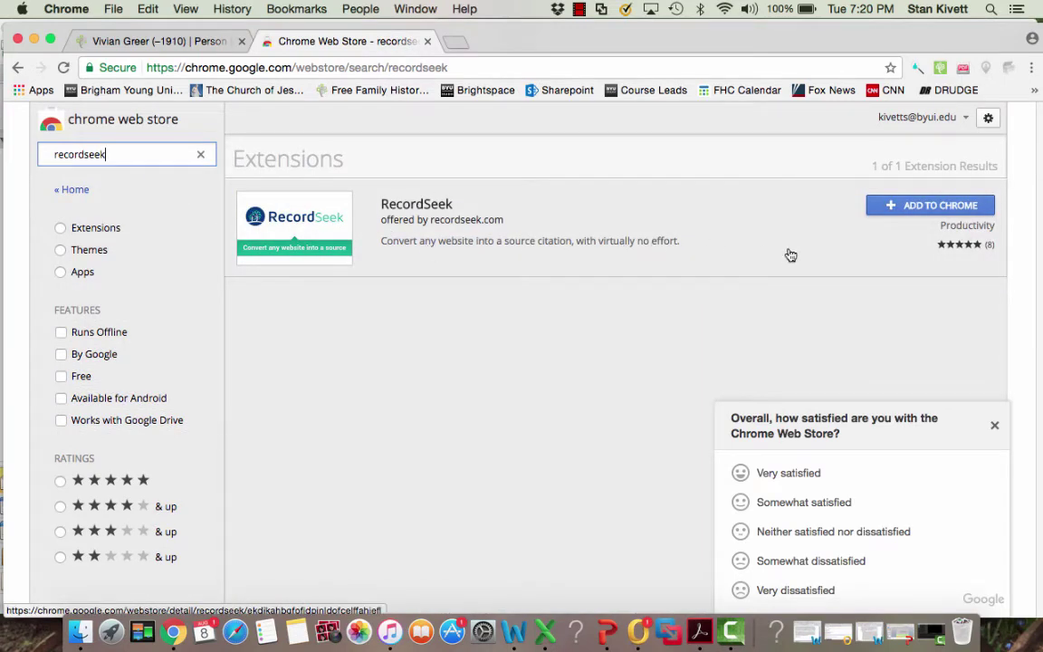
Add the RecordSeek extension to Chrome and close the web store page
left_click(912, 210)
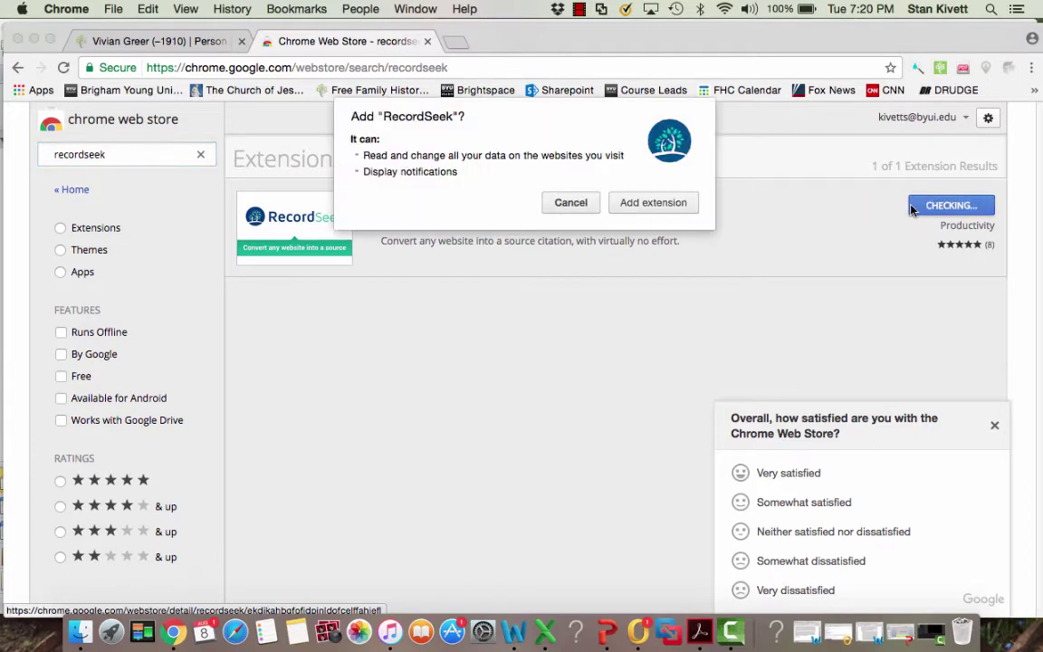
left_click(646, 210)
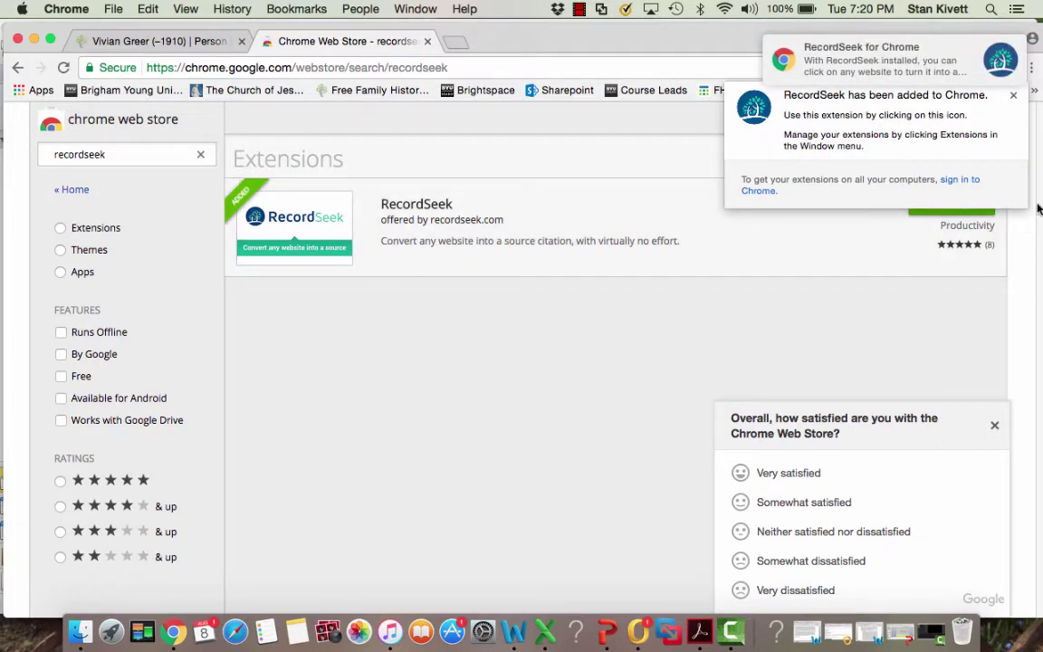
left_click(1014, 96)
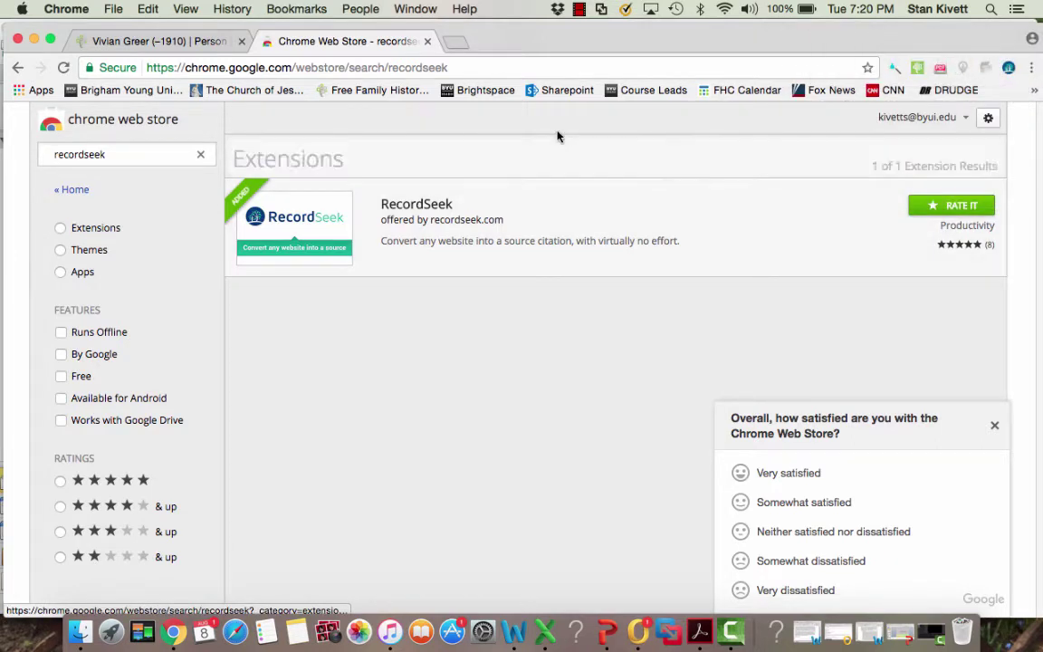
left_click(428, 41)
Review the person's vital details on FamilySearch and search Ancestry's records for the same person
scroll(362, 186, "up", 5)
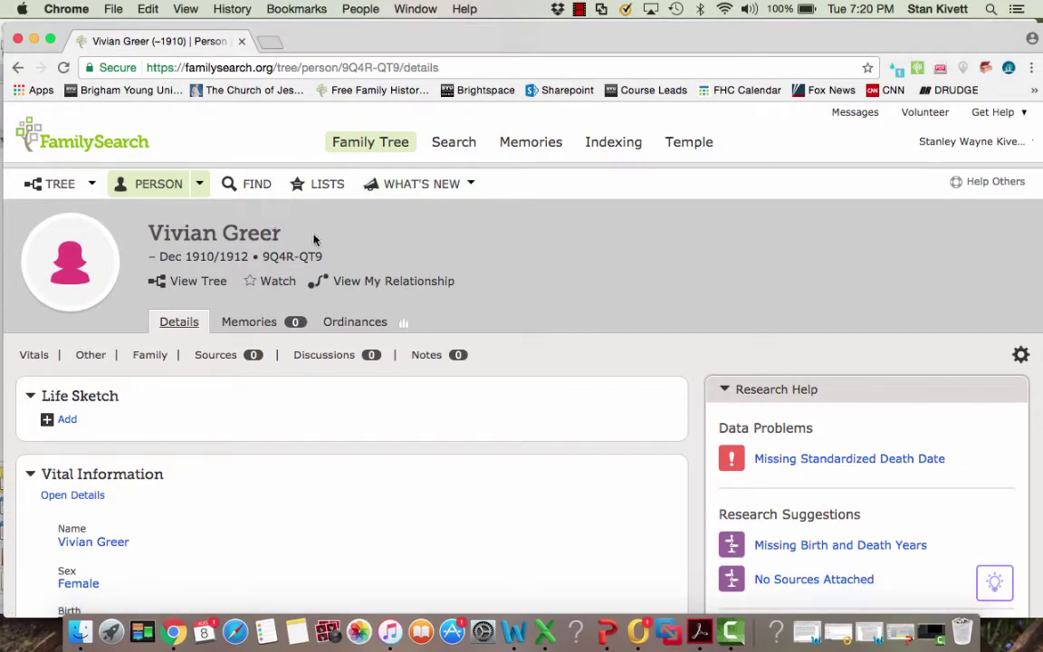
scroll(465, 386, "down", 5)
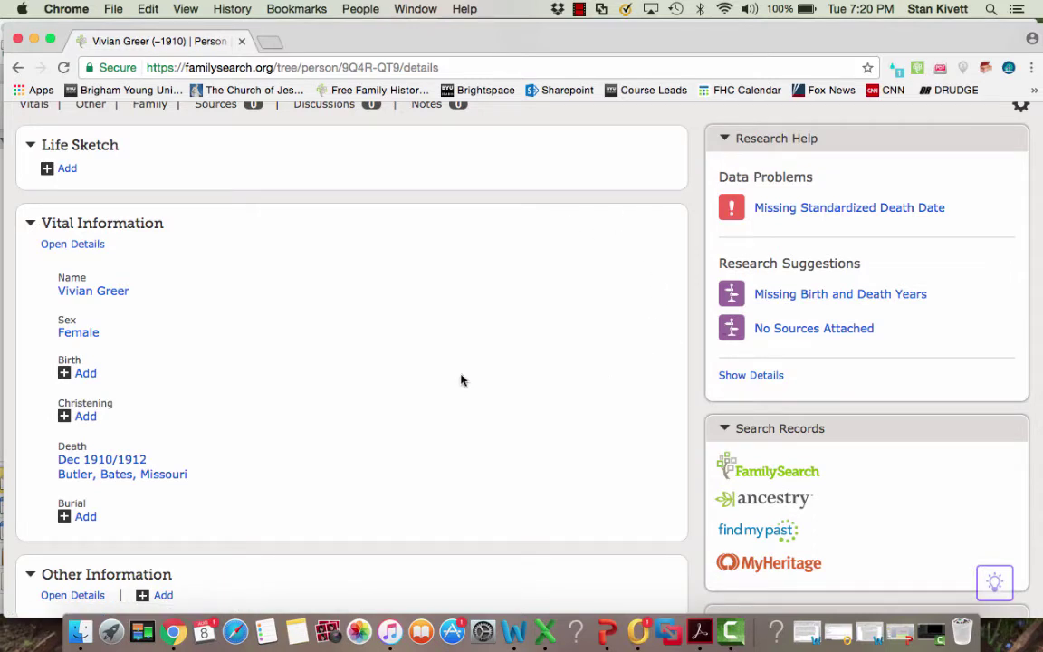
scroll(432, 424, "down", 3)
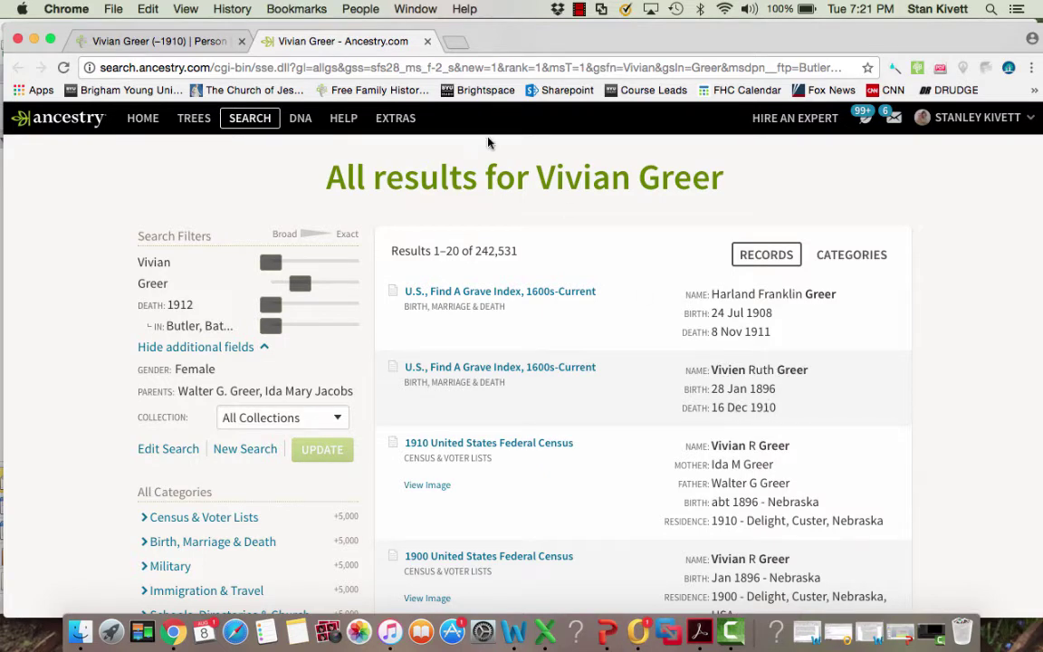
left_click(163, 36)
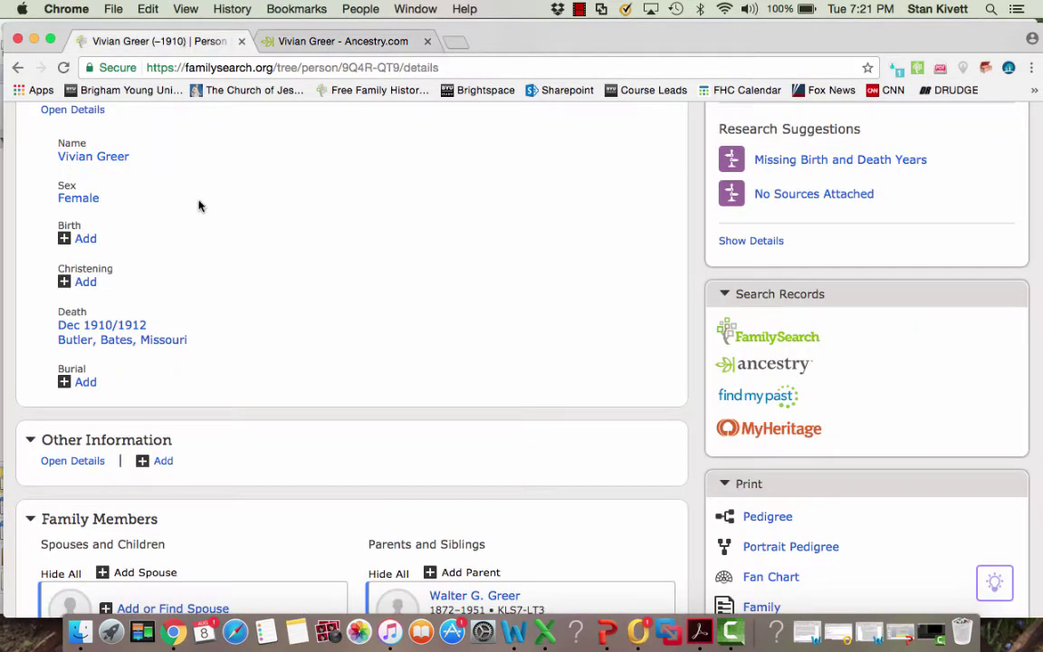
left_click(328, 41)
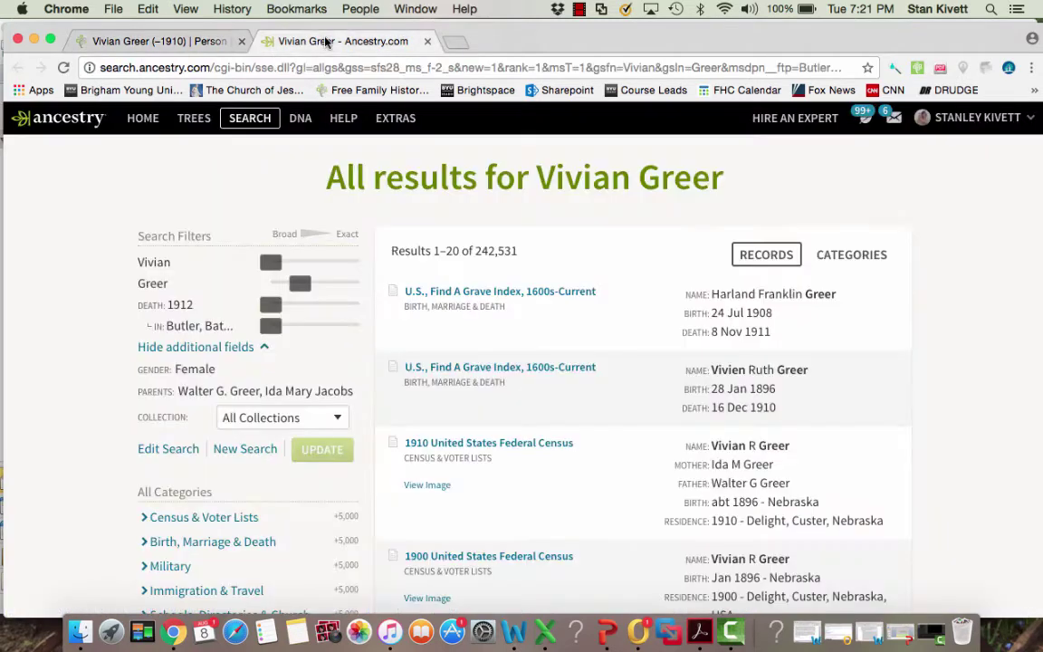
Open the Find A Grave Index result with the 16 Dec 1910 death and compare its parents with the FamilySearch family members
left_click(456, 376)
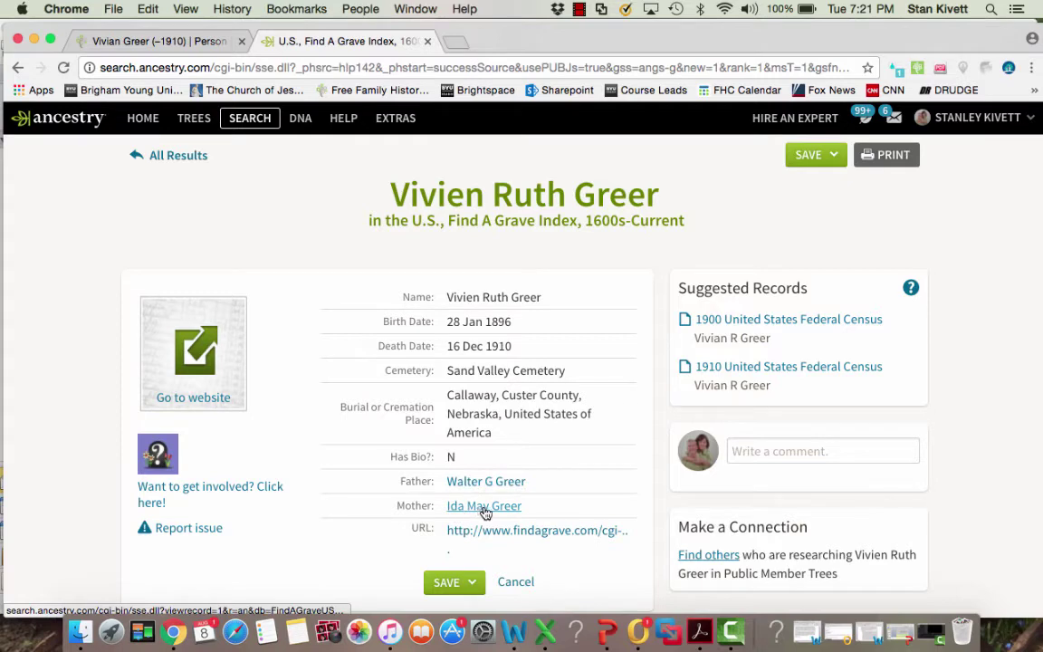
left_click(129, 42)
scroll(307, 454, "down", 5)
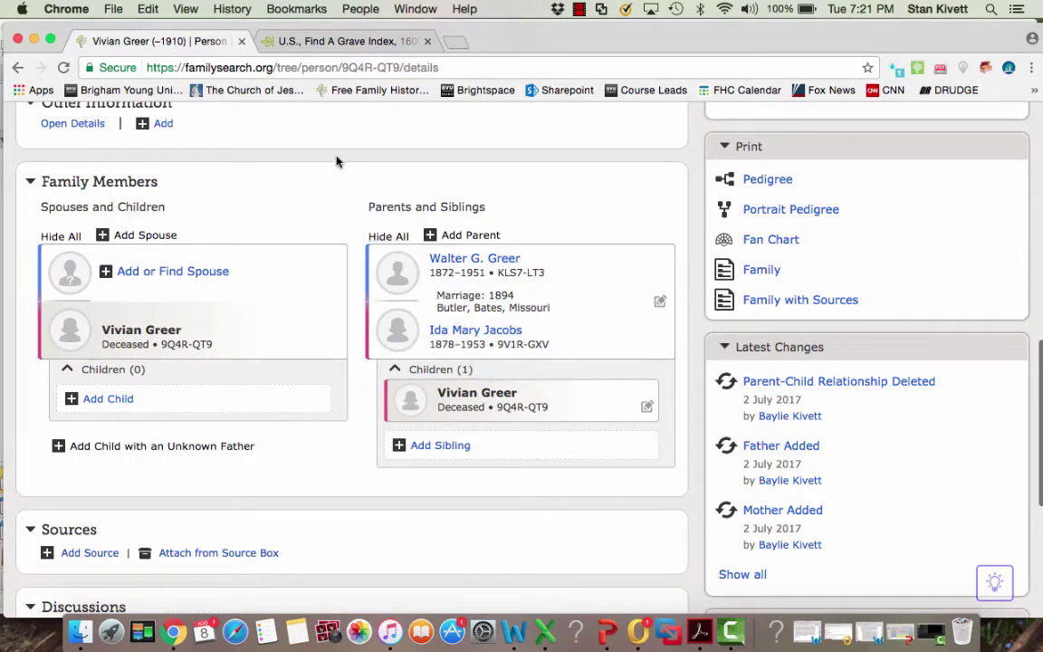
left_click(281, 38)
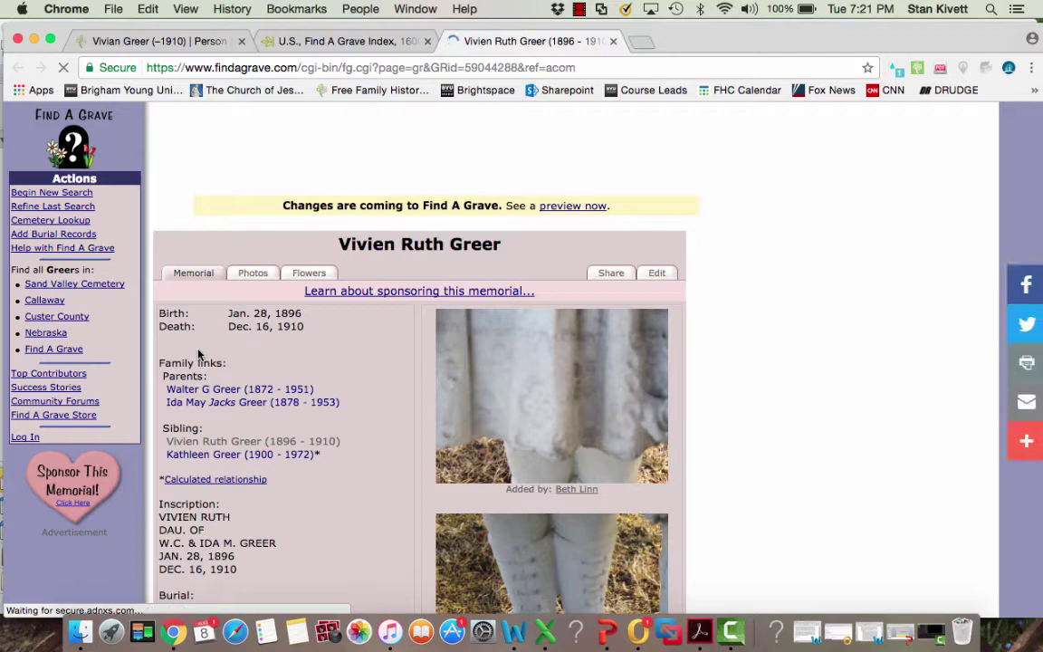
Examine the Find A Grave memorial's dates, family links, inscription, burial details and gravestone photos
scroll(199, 354, "down", 3)
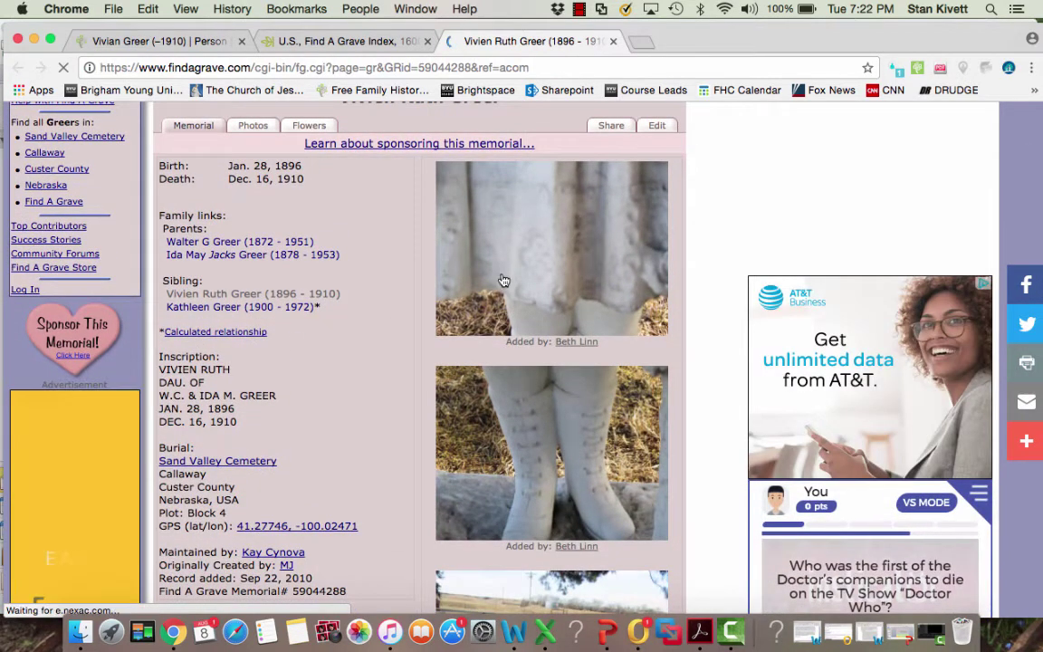
scroll(394, 284, "down", 3)
scroll(394, 283, "down", 3)
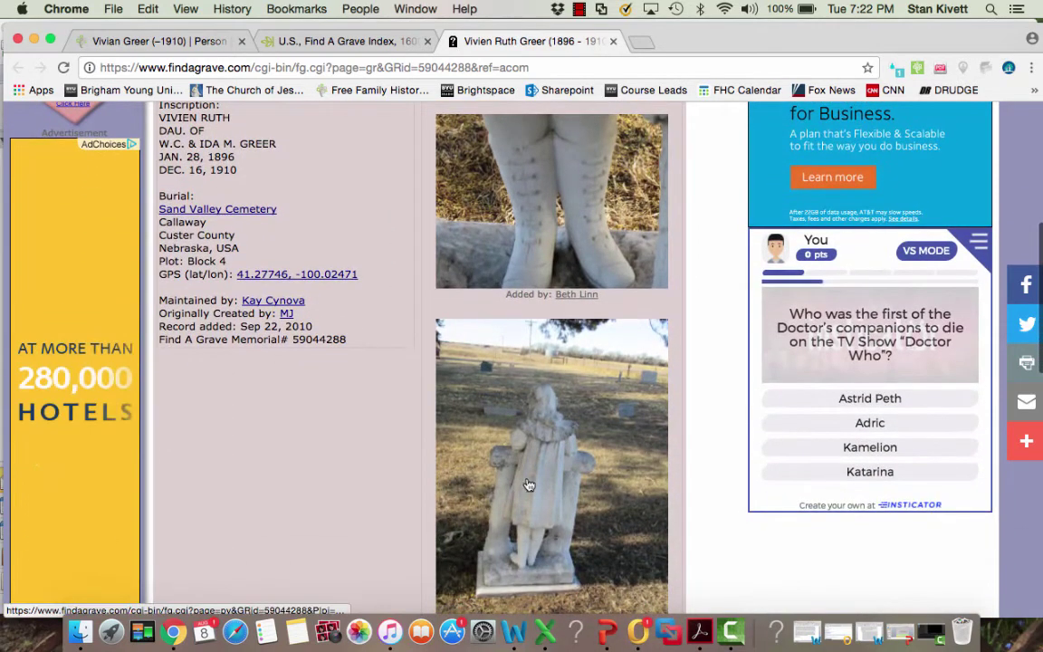
scroll(427, 426, "up", 4)
scroll(427, 426, "up", 3)
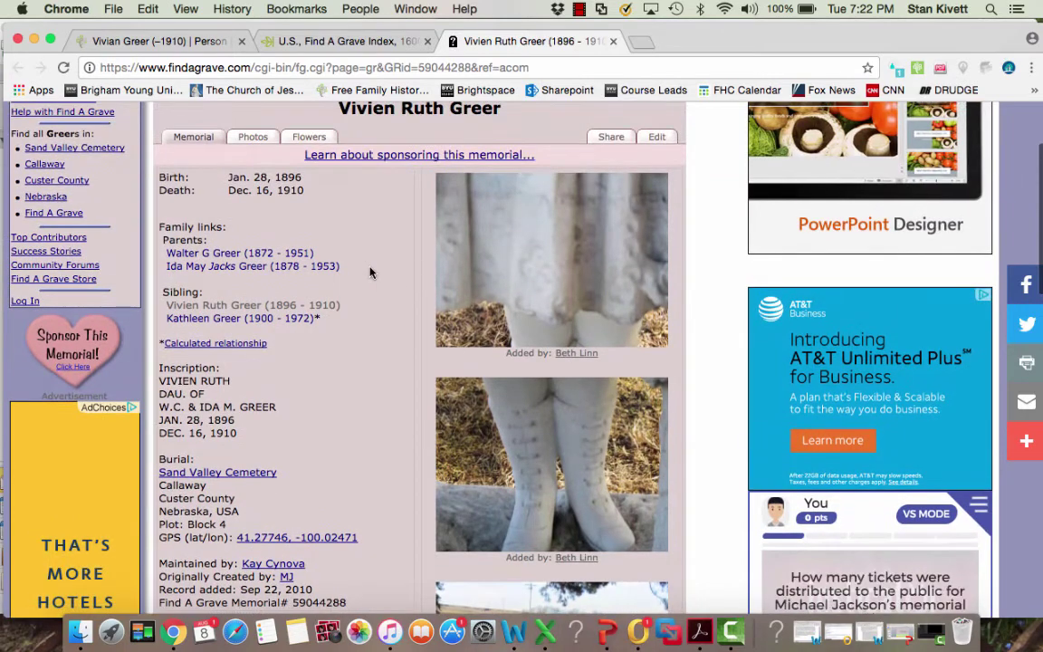
scroll(369, 273, "up", 1)
scroll(369, 272, "up", 1)
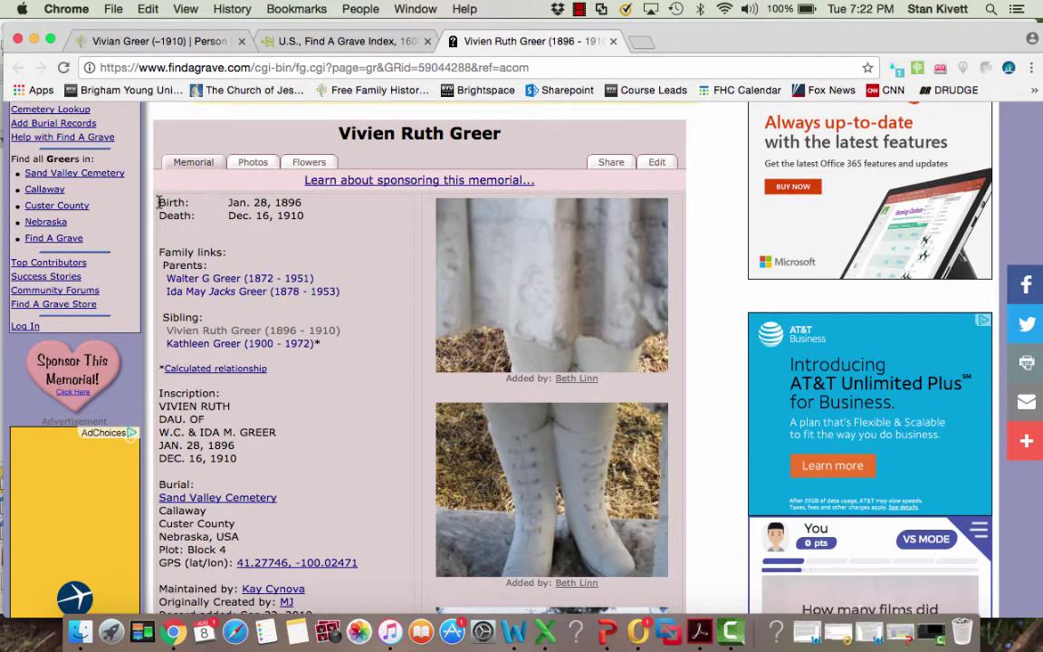
Select the memorial text from Birth through GPS, send it to RecordSeek as a FamilySearch source, and continue to the person search
left_click_drag(159, 202, 360, 562)
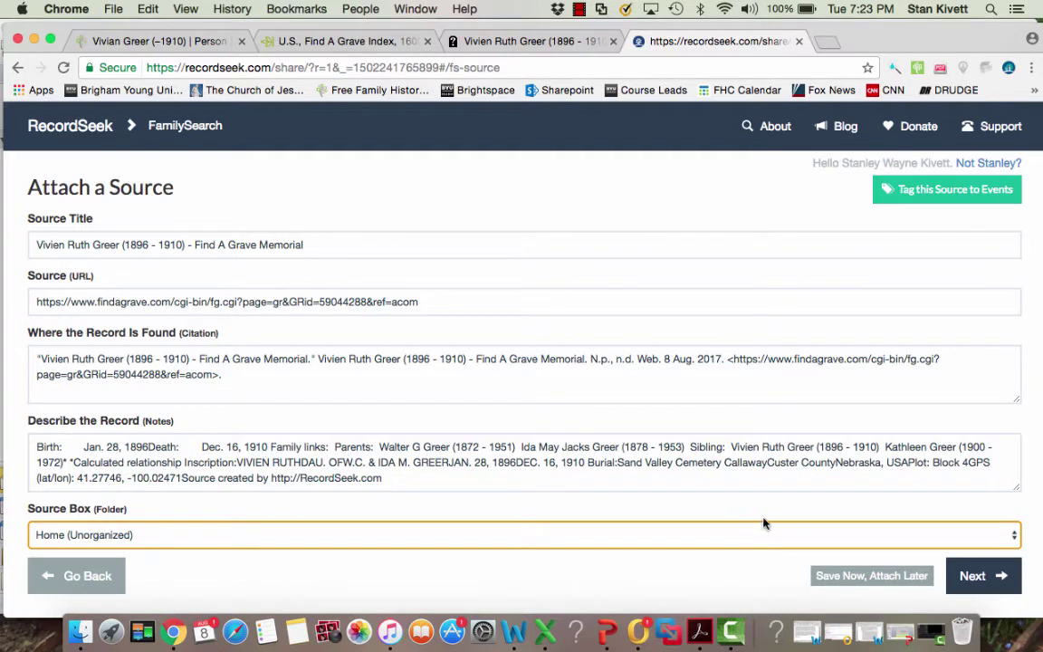
left_click(993, 576)
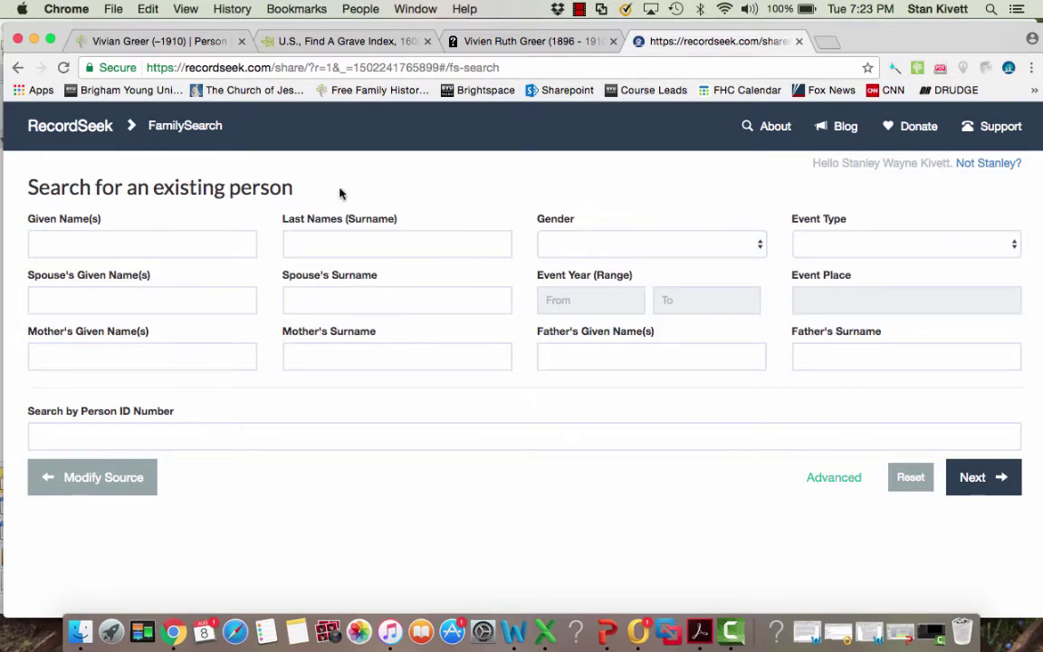
Copy the person's ID number from the header of their FamilySearch details page
left_click(145, 42)
scroll(256, 145, "up", 5)
scroll(263, 181, "up", 5)
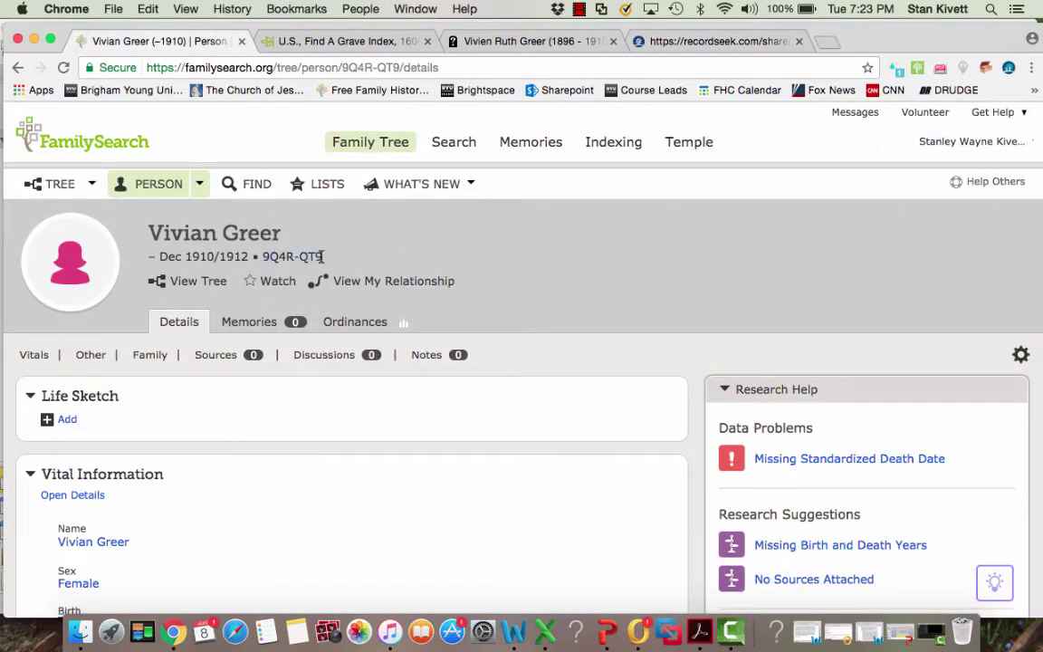
right_click(309, 256)
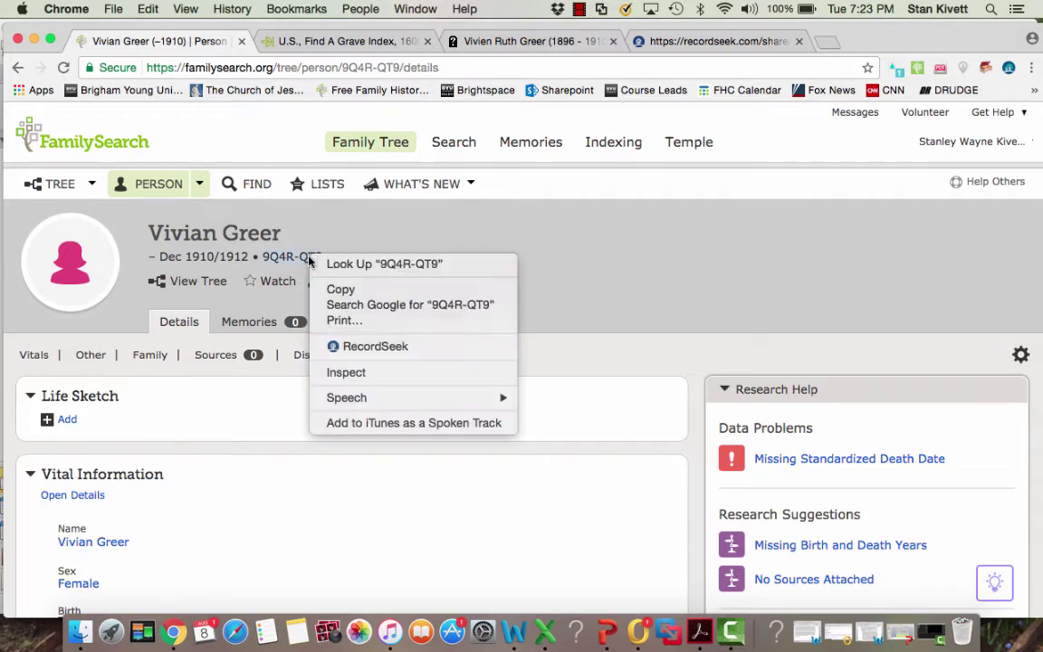
left_click(335, 290)
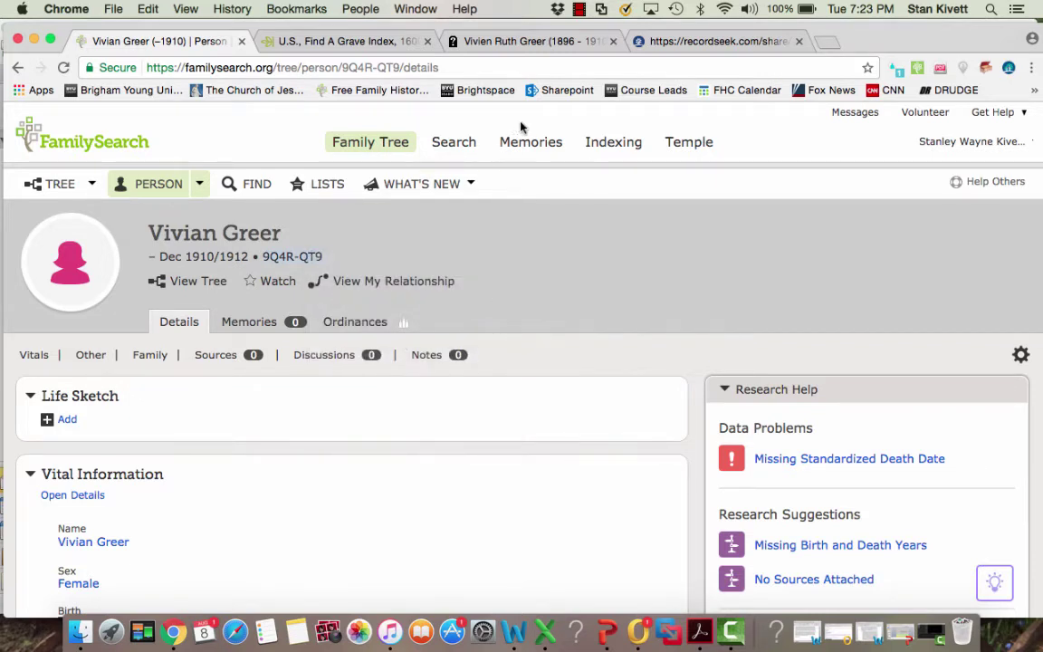
Look up the existing person in RecordSeek by pasting the copied ID as the Person ID Number
left_click(658, 43)
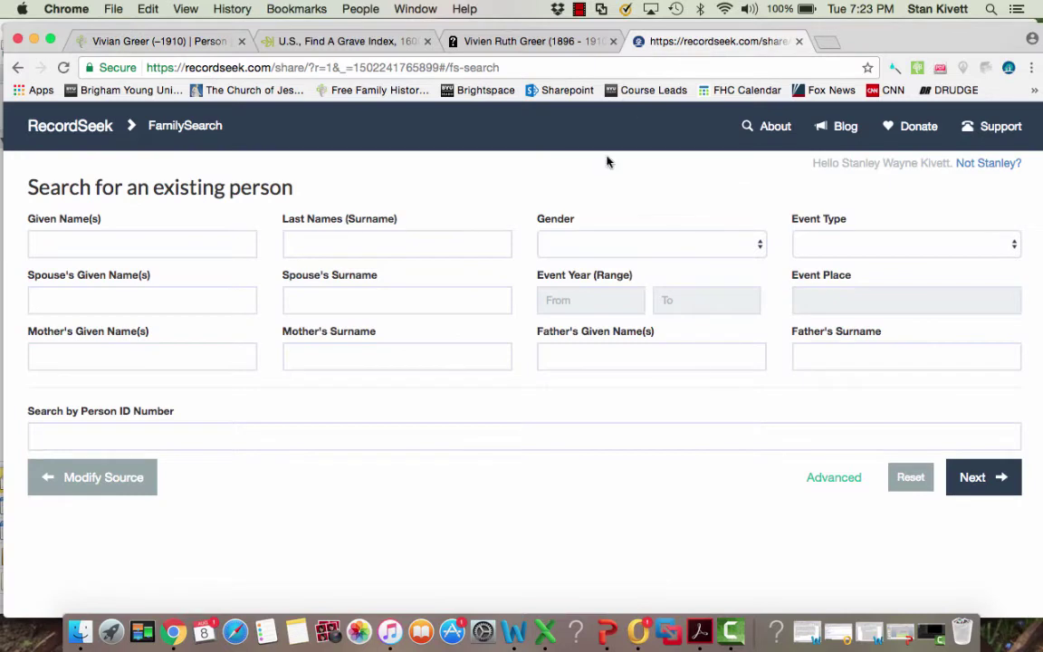
left_click(512, 438)
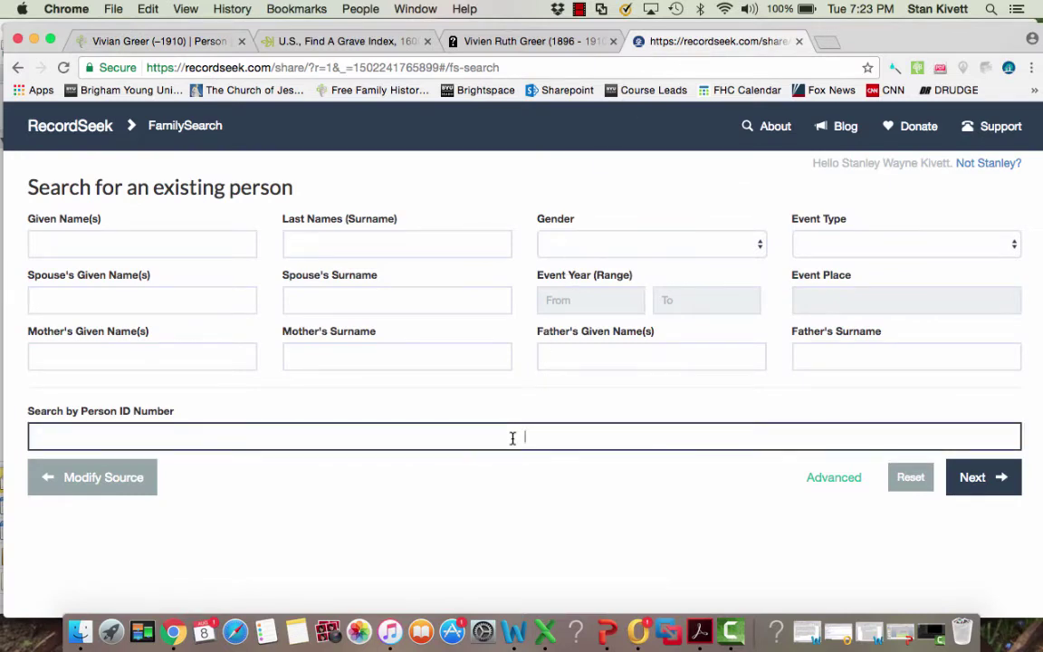
right_click(525, 439)
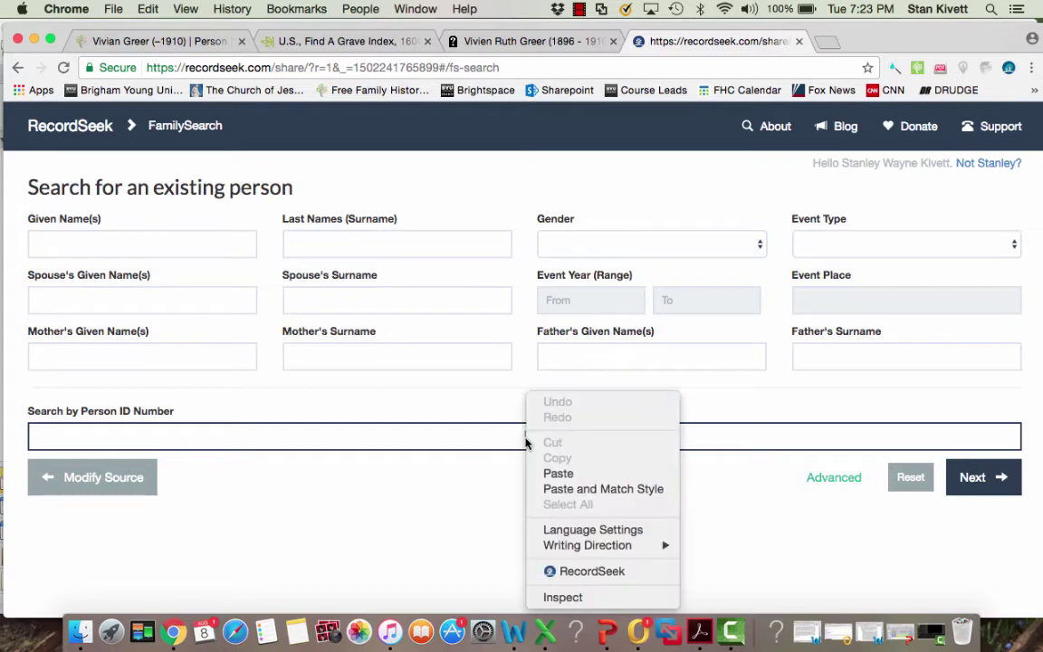
left_click(556, 474)
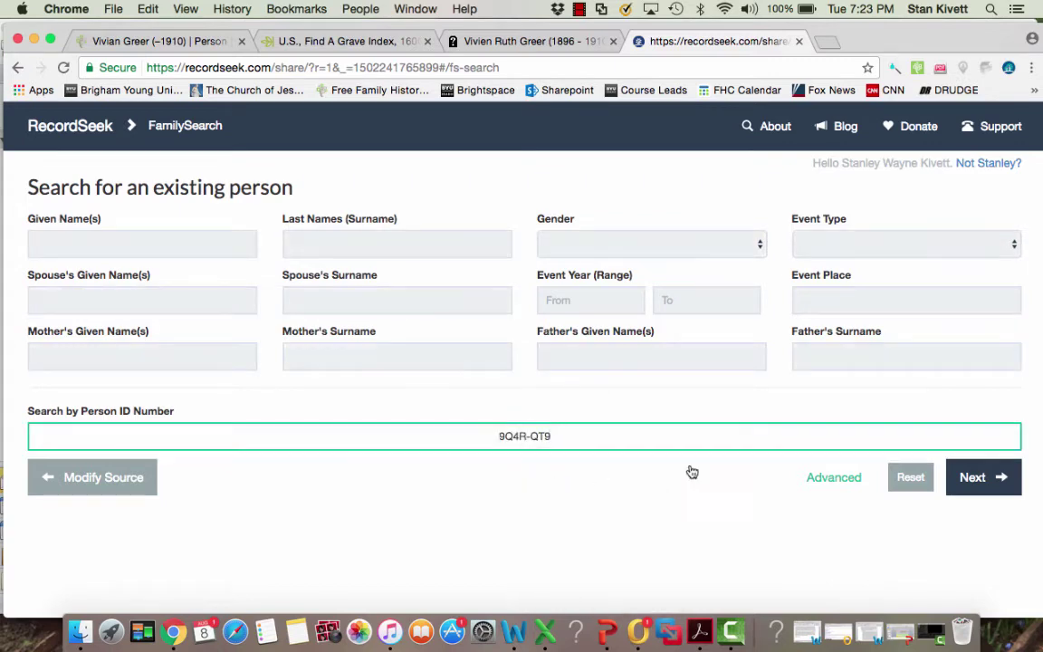
left_click(981, 489)
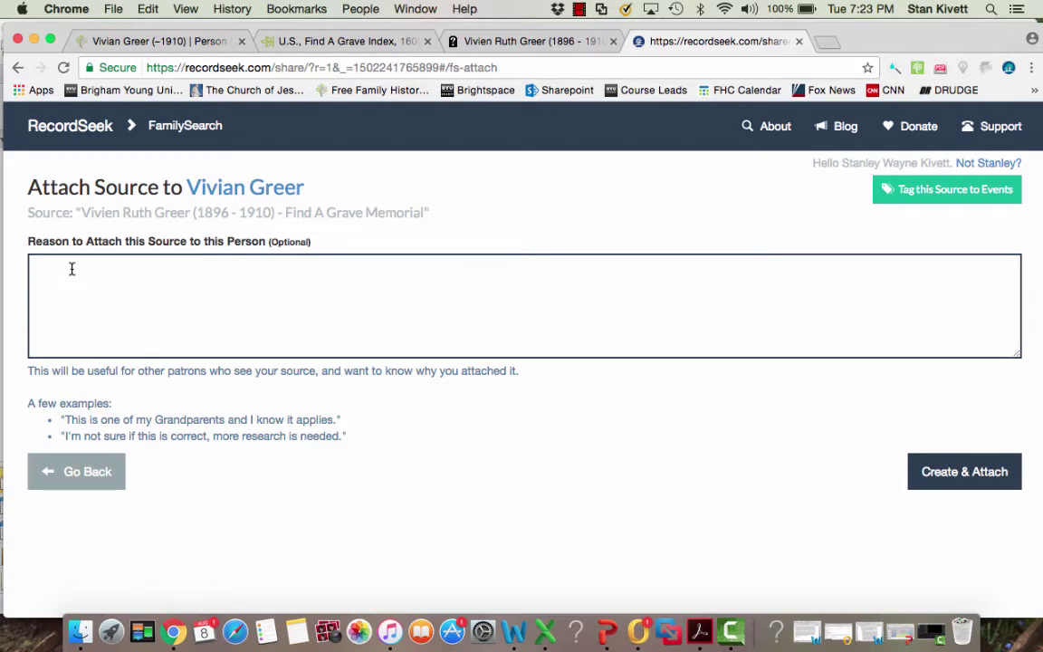
Create and attach the source with the reason "Verifies birth and death information.", tagged to the Name, Birth, Death and Gender events
type("Verifies birth and death info")
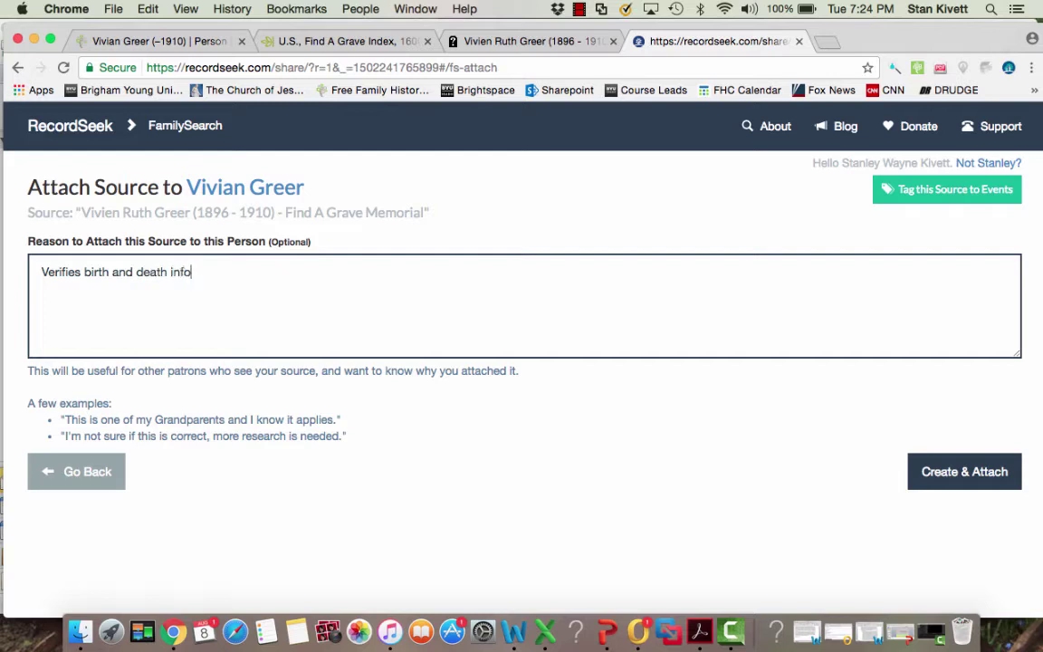
type("rmation.")
left_click(908, 192)
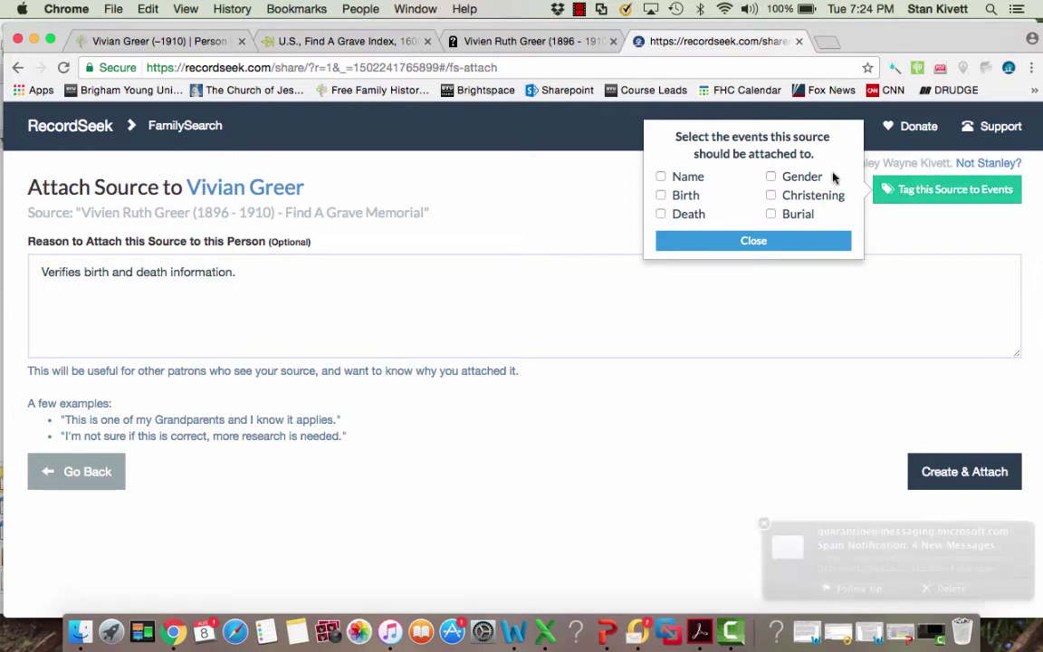
left_click(663, 176)
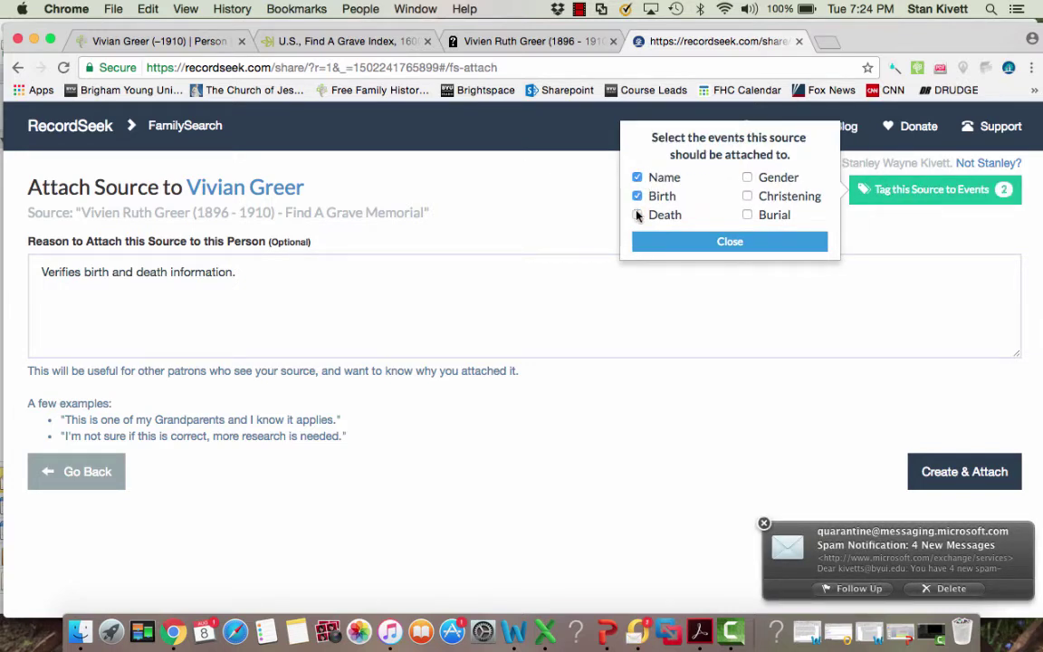
left_click(638, 215)
left_click(747, 177)
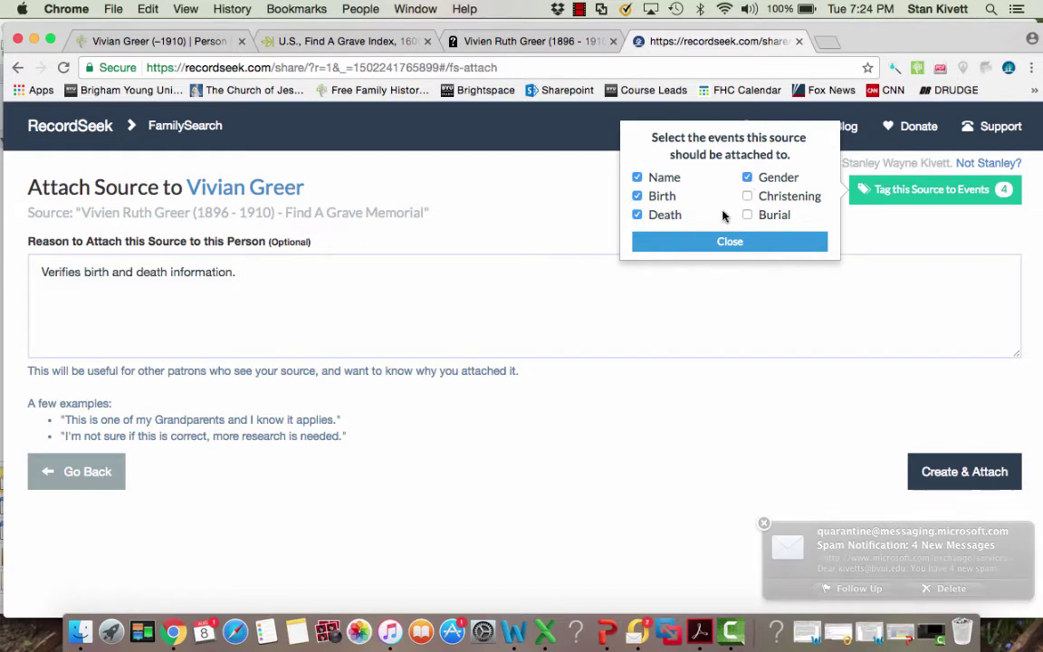
left_click(721, 240)
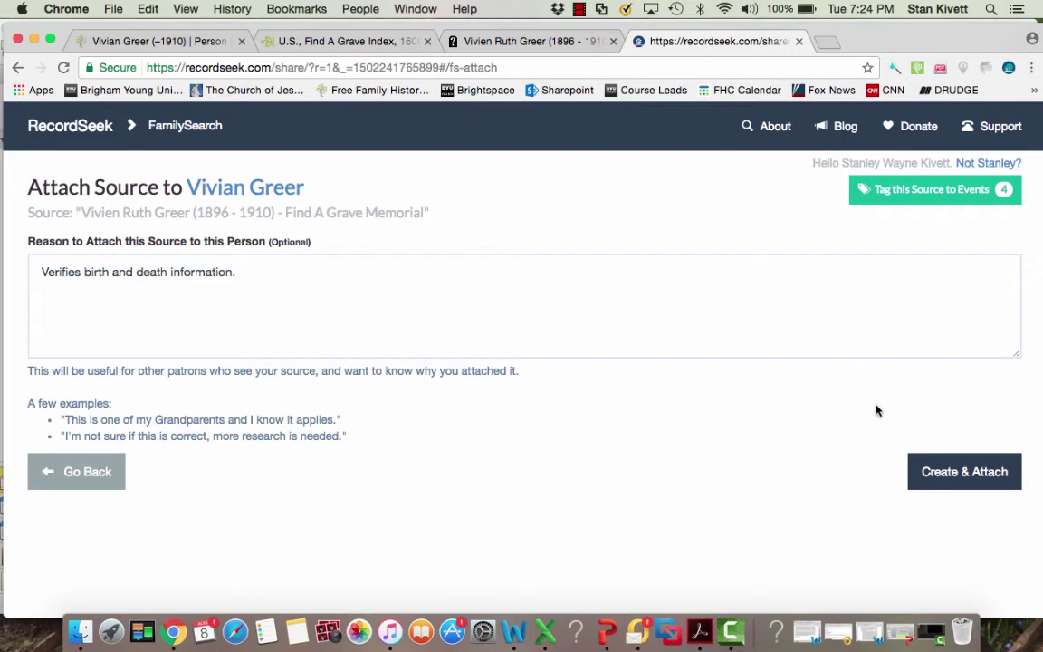
left_click(943, 466)
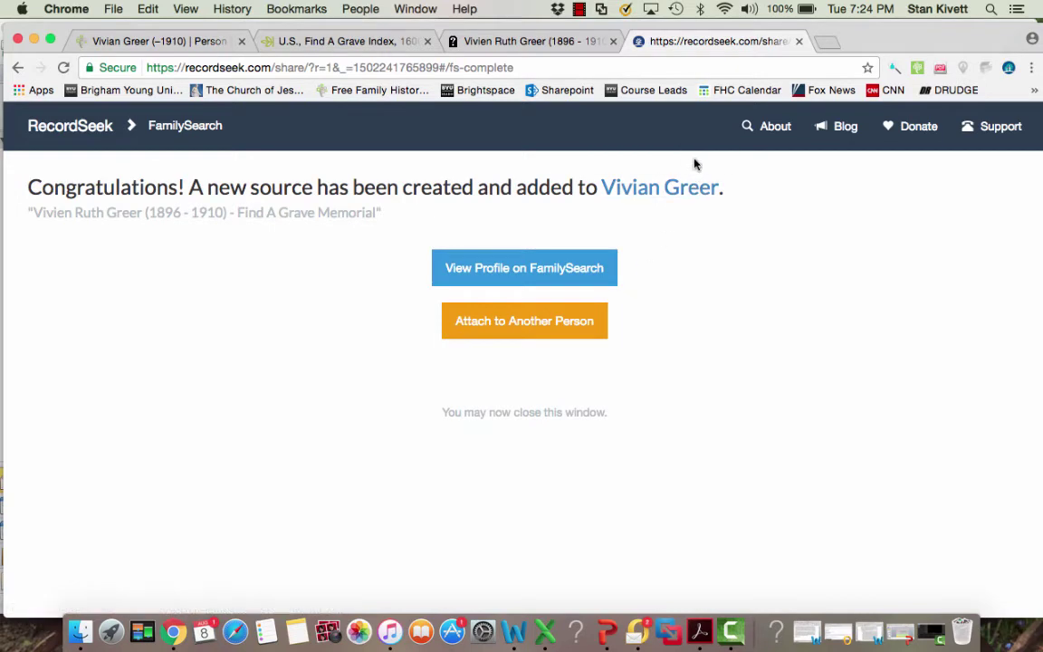
Close RecordSeek, reload the person's FamilySearch details page, and open the attached Find A Grave source's details
left_click(799, 42)
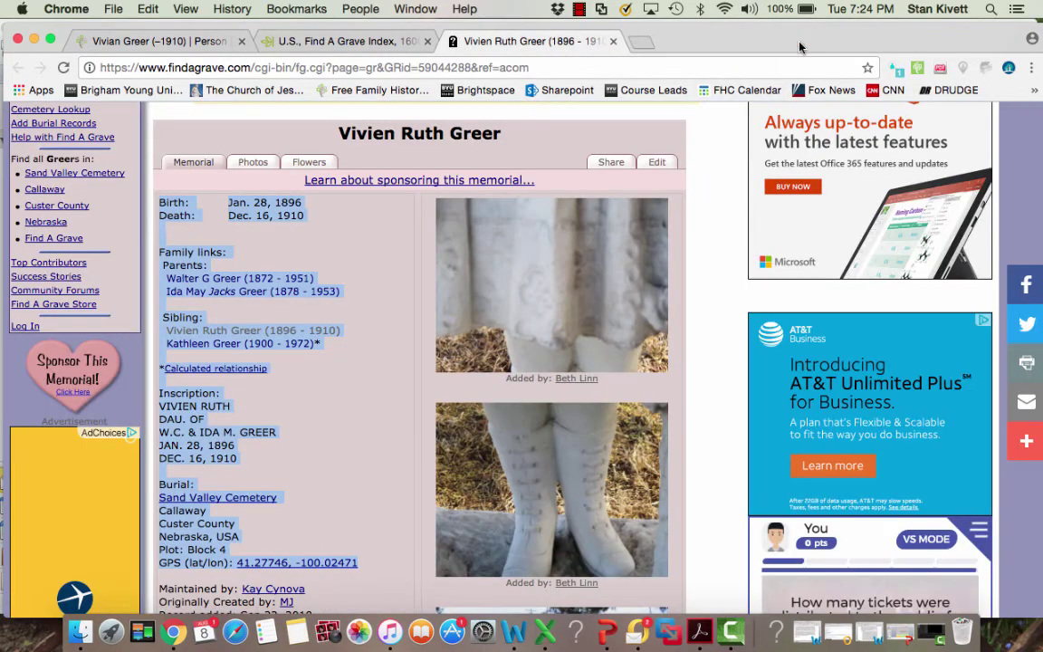
left_click(137, 42)
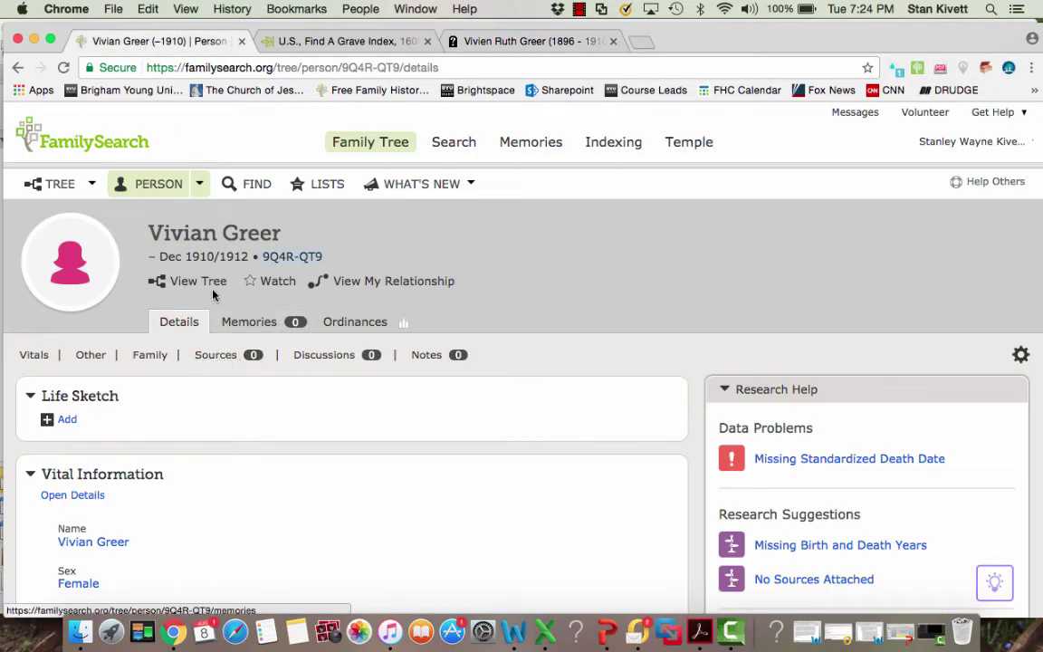
left_click(64, 68)
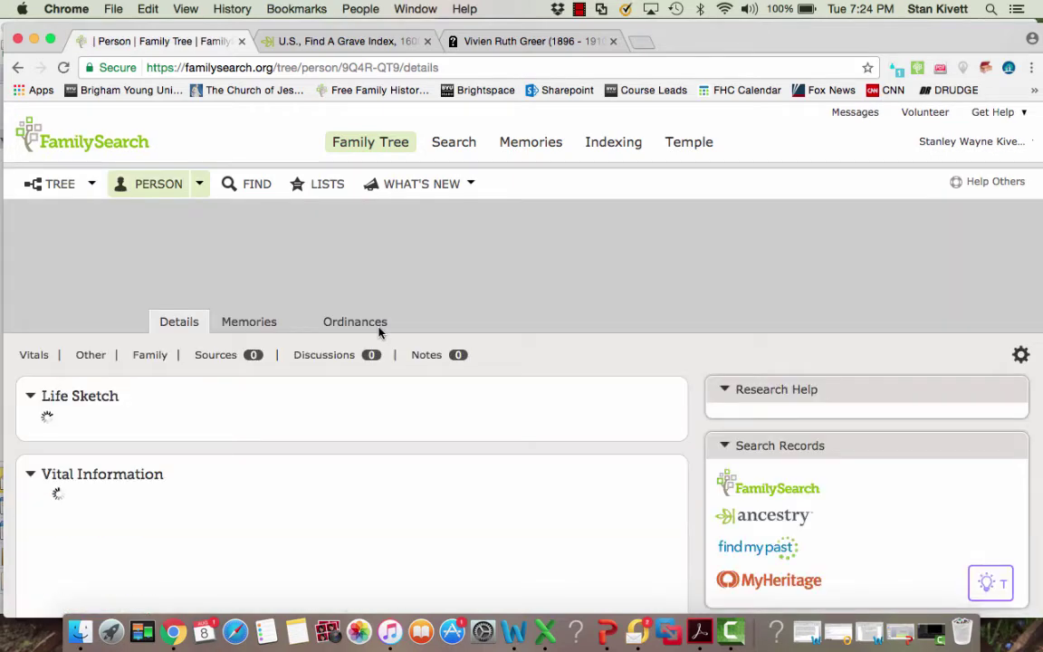
left_click(218, 356)
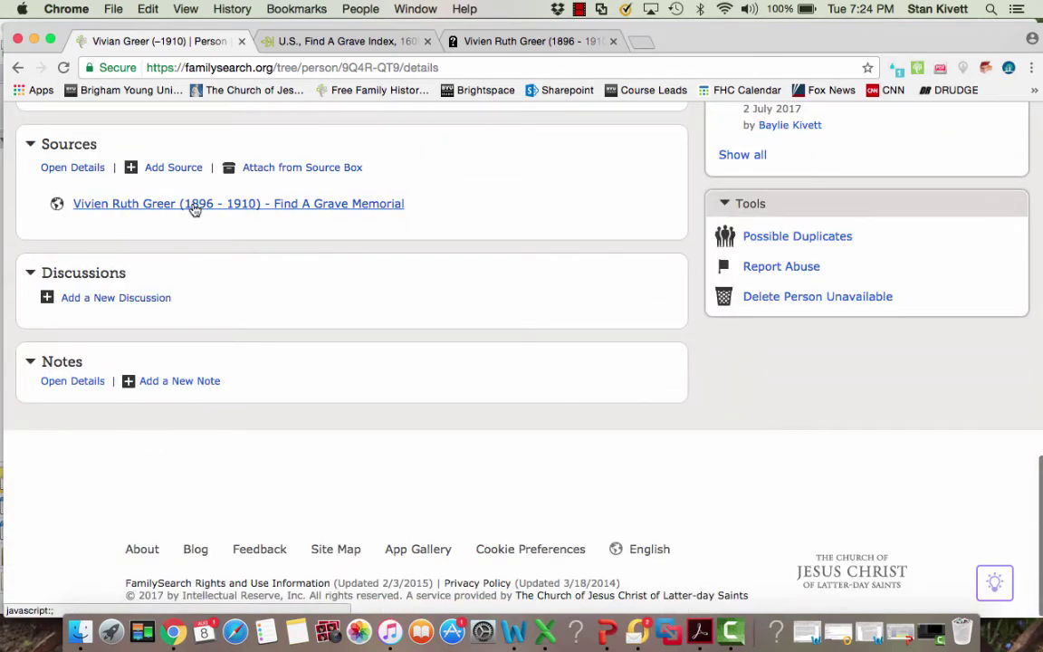
left_click(193, 207)
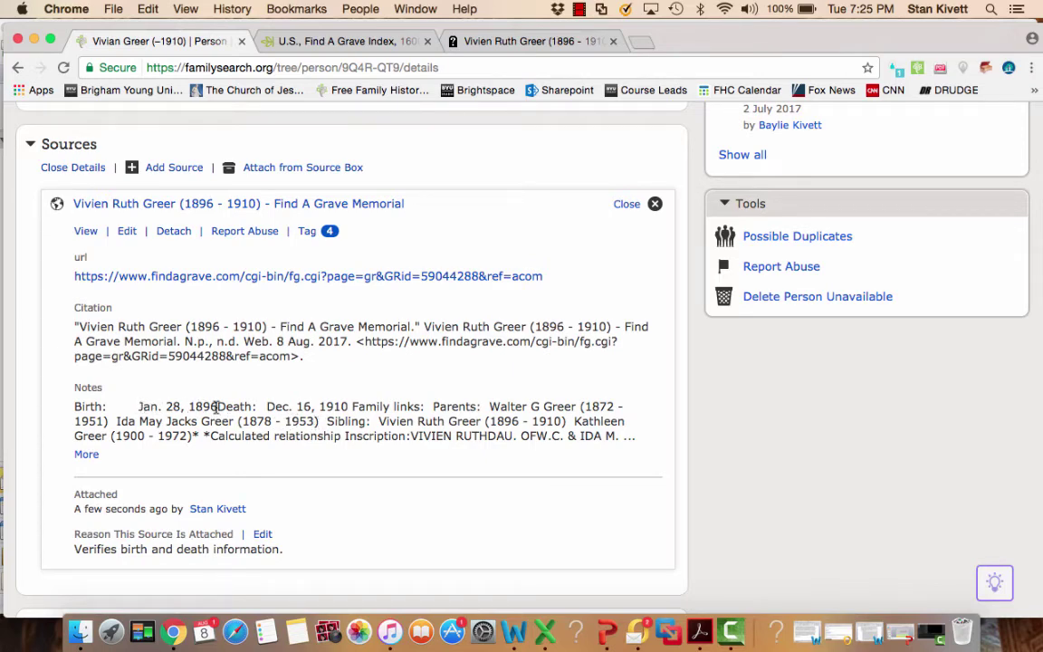
Add a birth entry to the Vital Information with the standardized date 28 January 1896
scroll(234, 407, "up", 1)
scroll(233, 407, "up", 15)
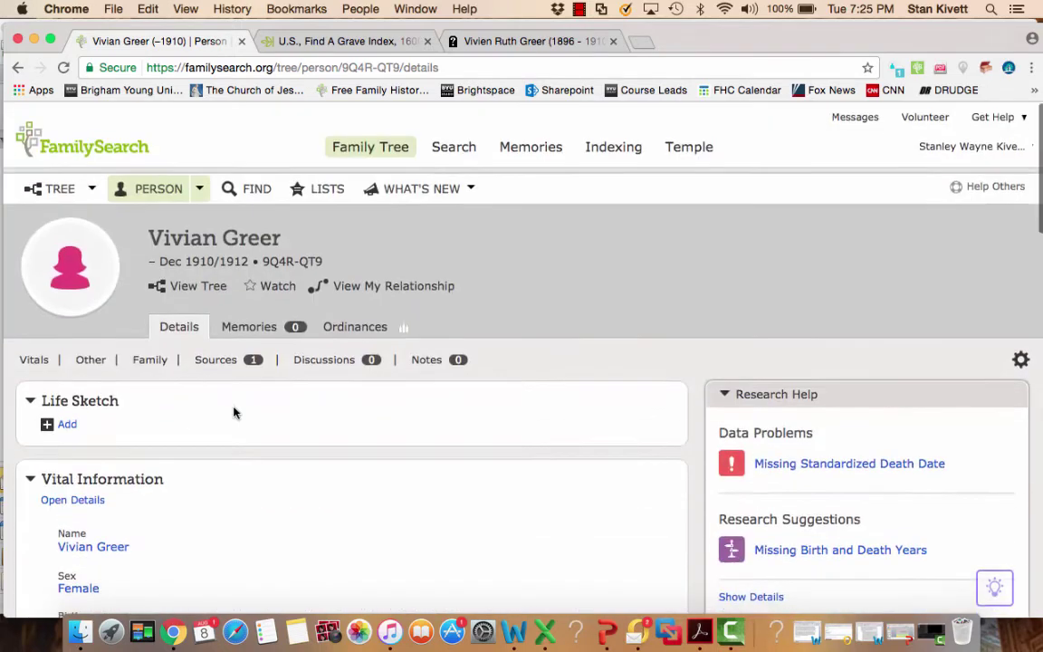
scroll(232, 412, "down", 3)
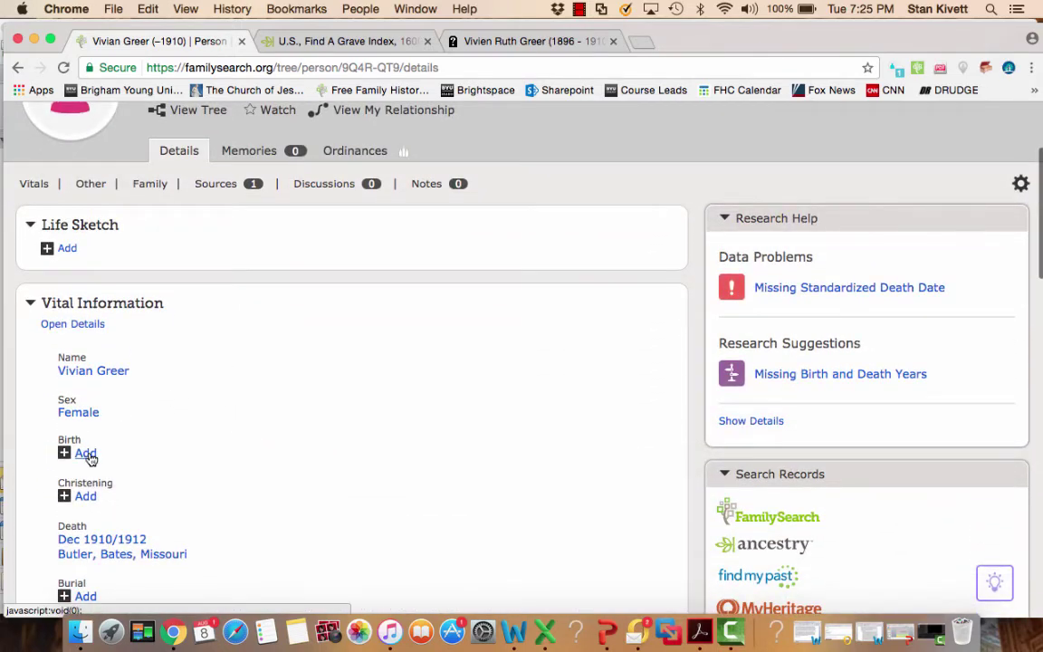
left_click(86, 452)
scroll(112, 444, "down", 3)
type("28 Jan")
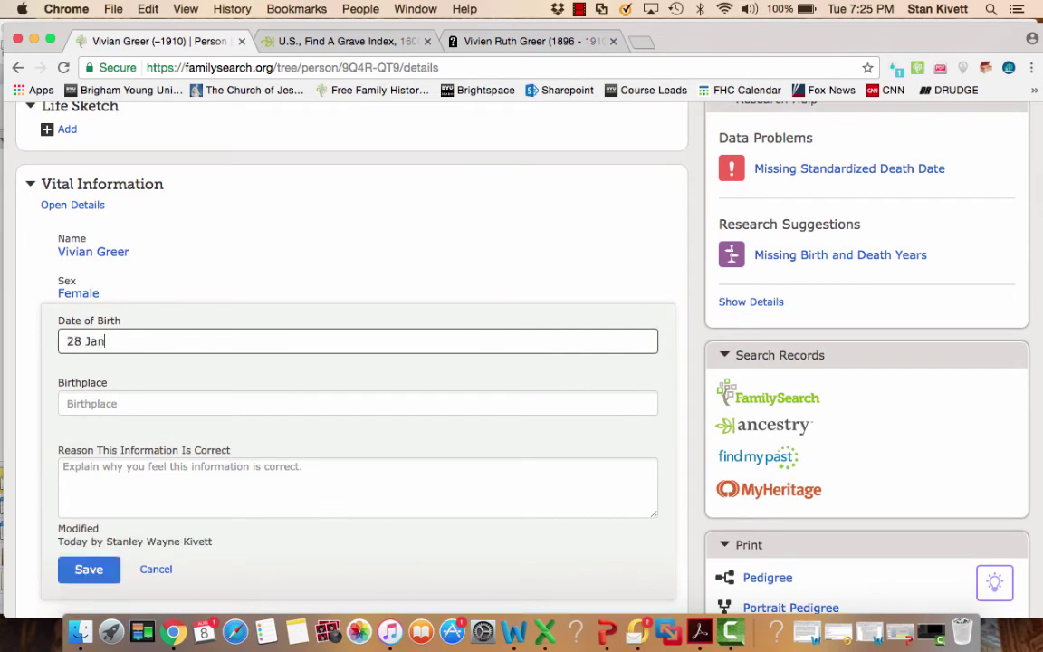
type(" 1896")
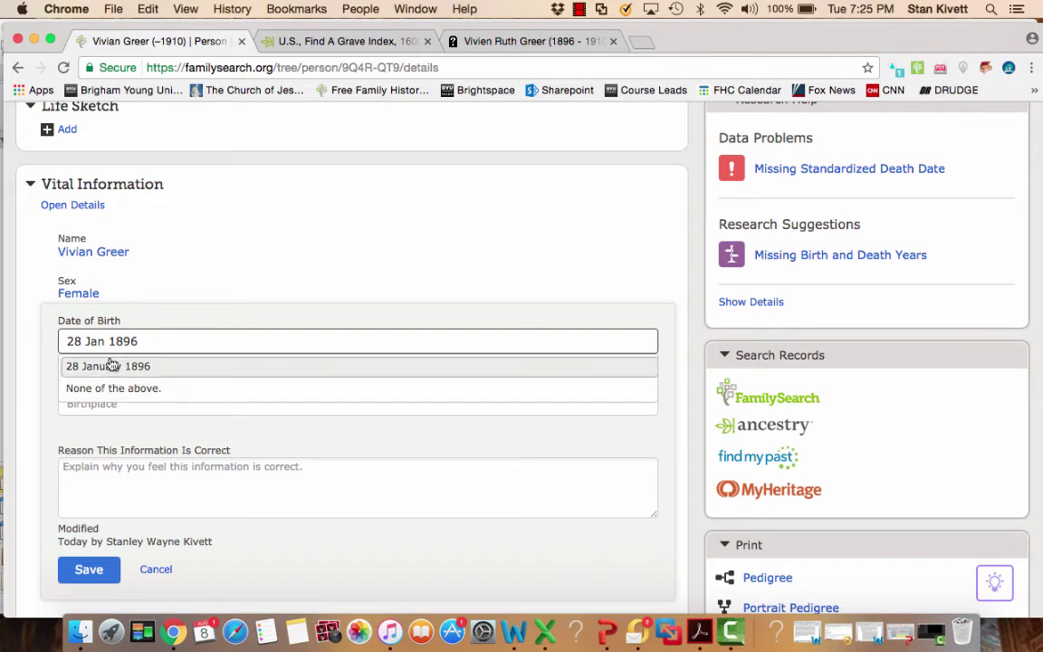
left_click(111, 366)
Check the birth details in the source notes and memorial, and save the birth entry with the reason "Verified on Findagrave."
scroll(226, 462, "down", 15)
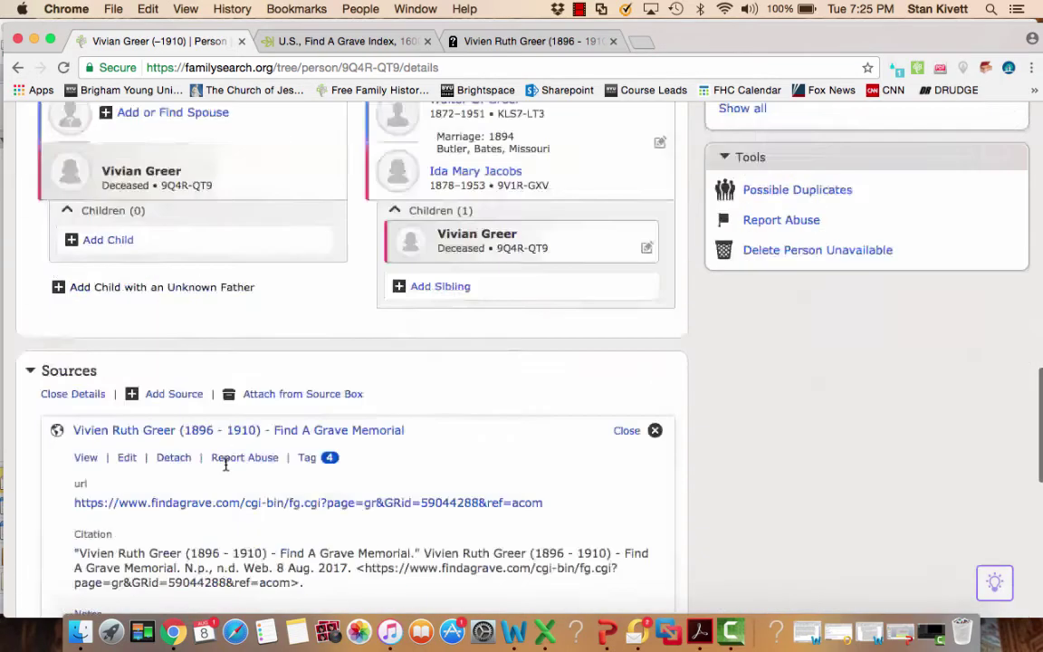
scroll(226, 469, "up", 5)
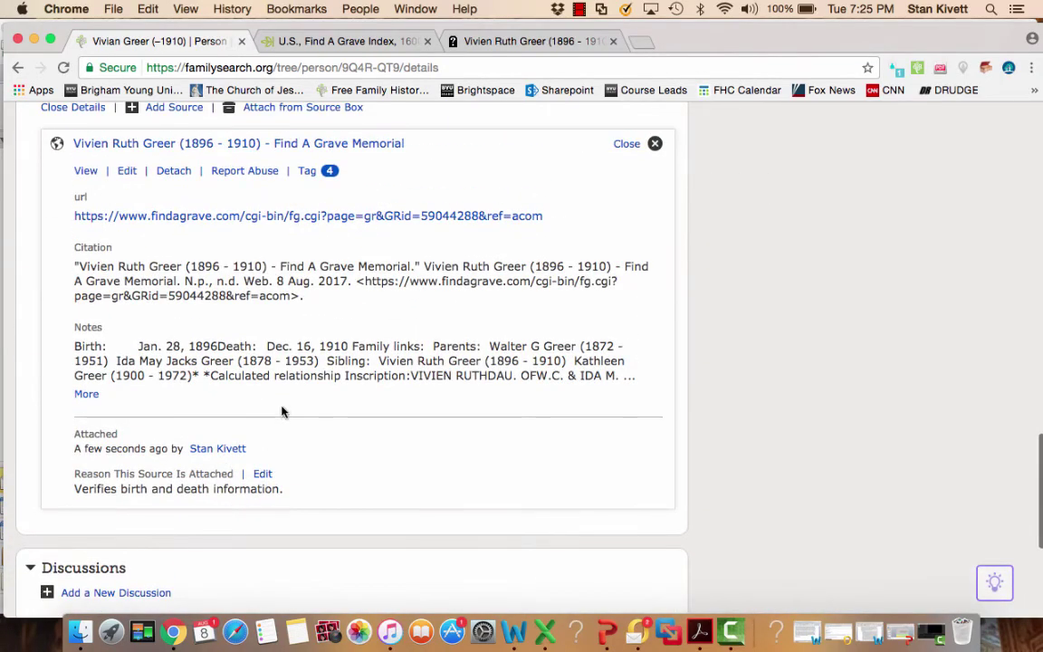
left_click(494, 42)
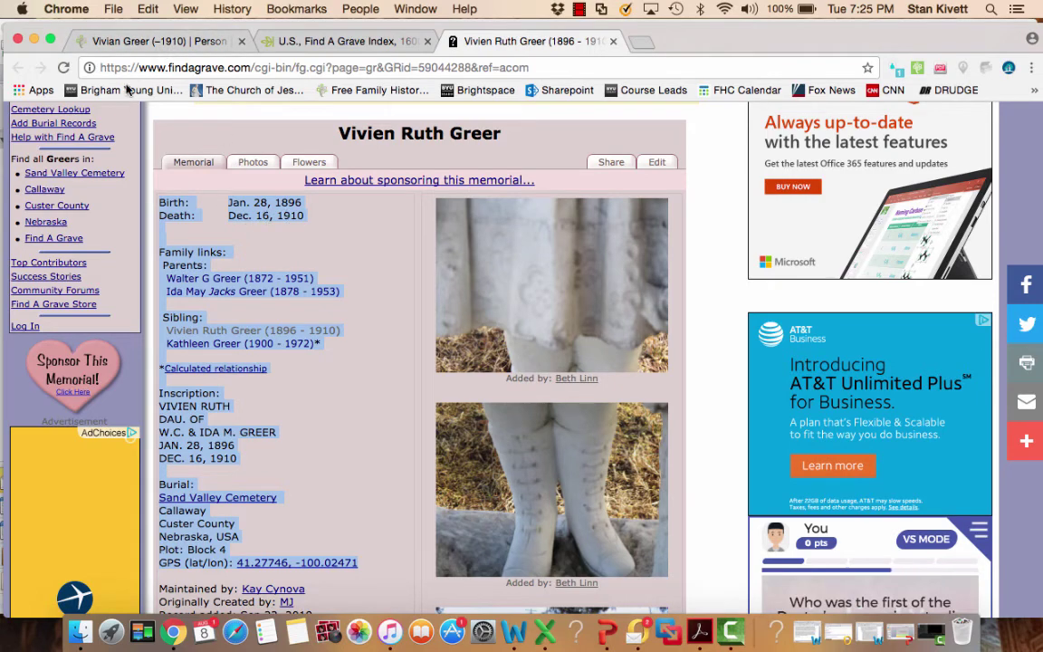
left_click(119, 43)
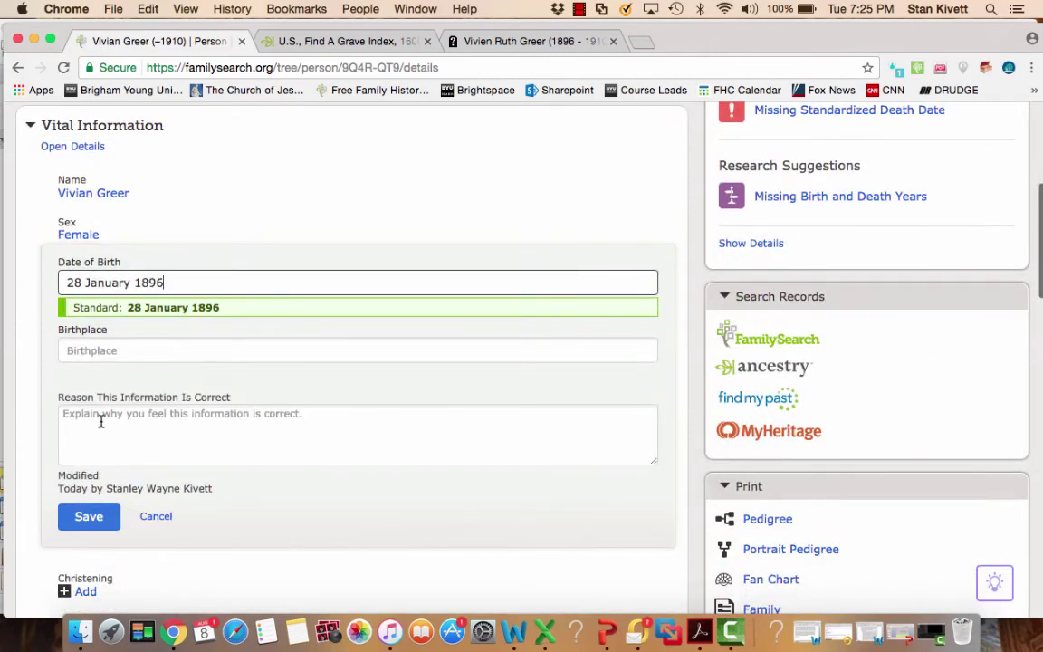
left_click(86, 415)
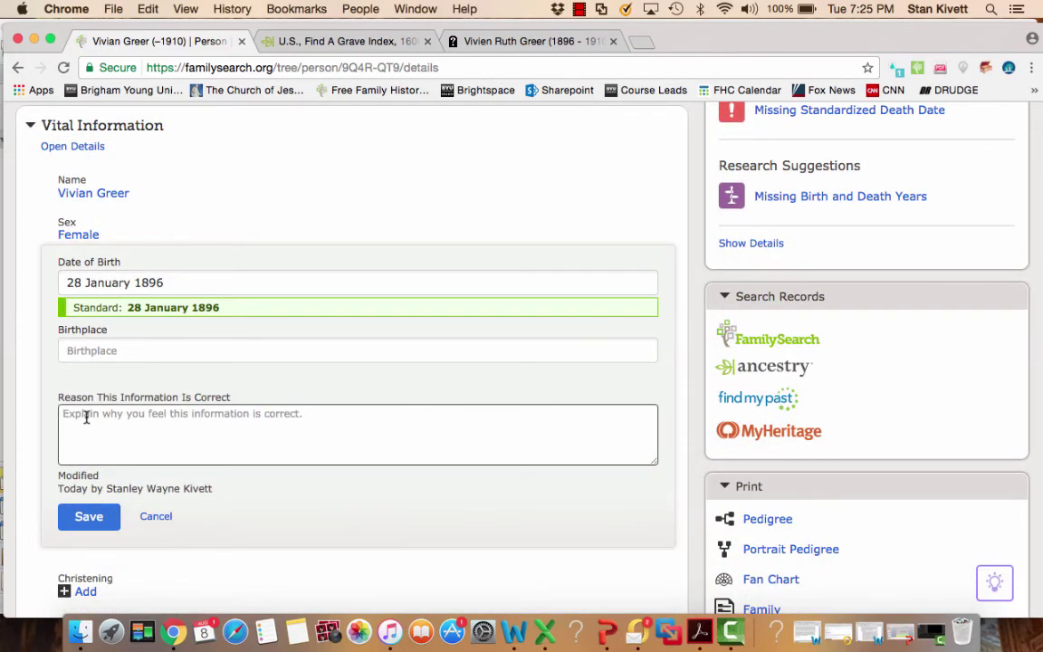
type("Verified on Fin")
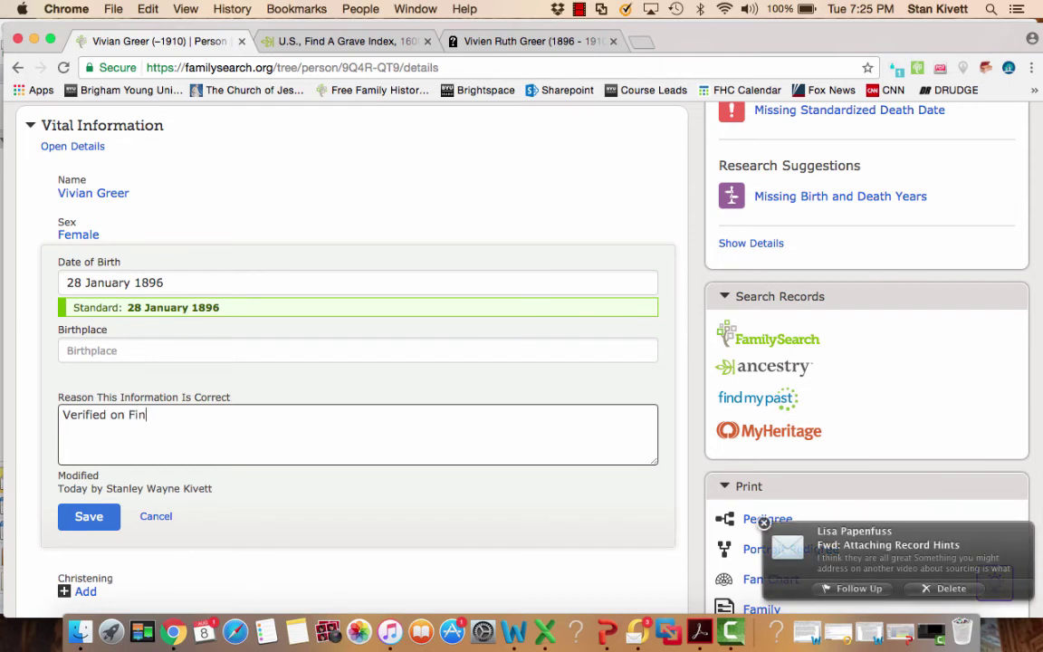
type("dagrave.")
left_click(87, 516)
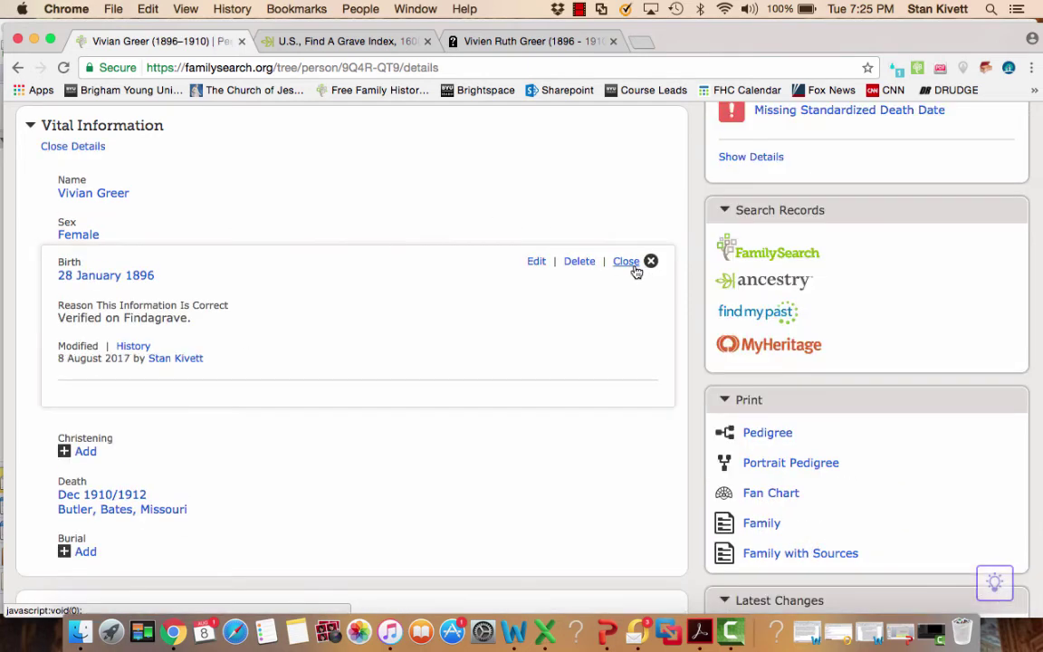
left_click(636, 263)
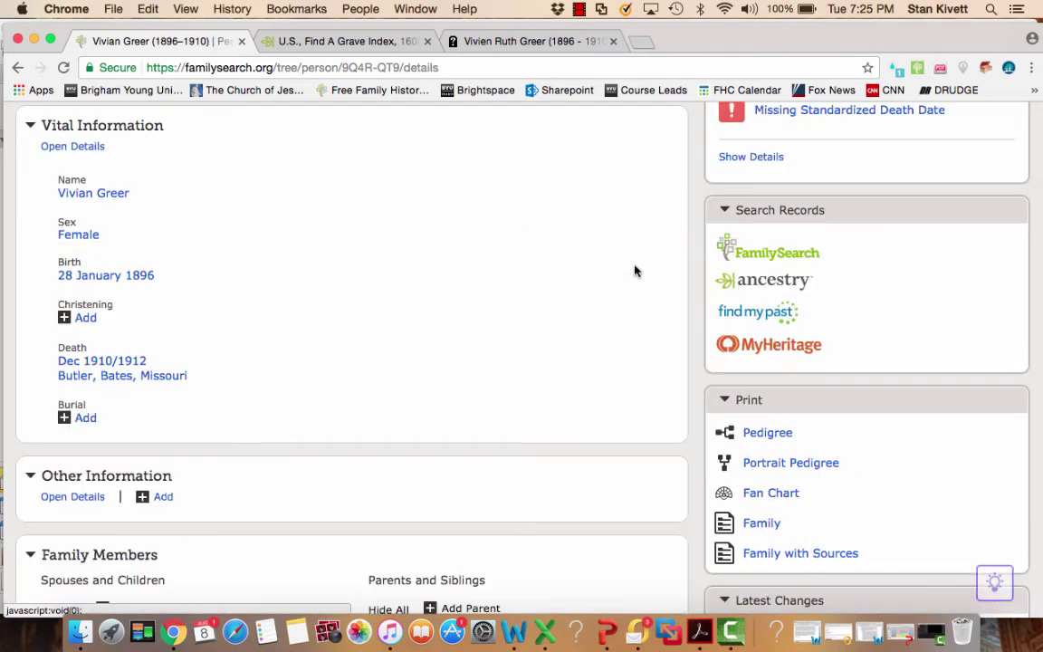
Set the death date to 16 December 1910 and the place of death to the standard Butler, Bates, Missouri, United States
left_click(125, 362)
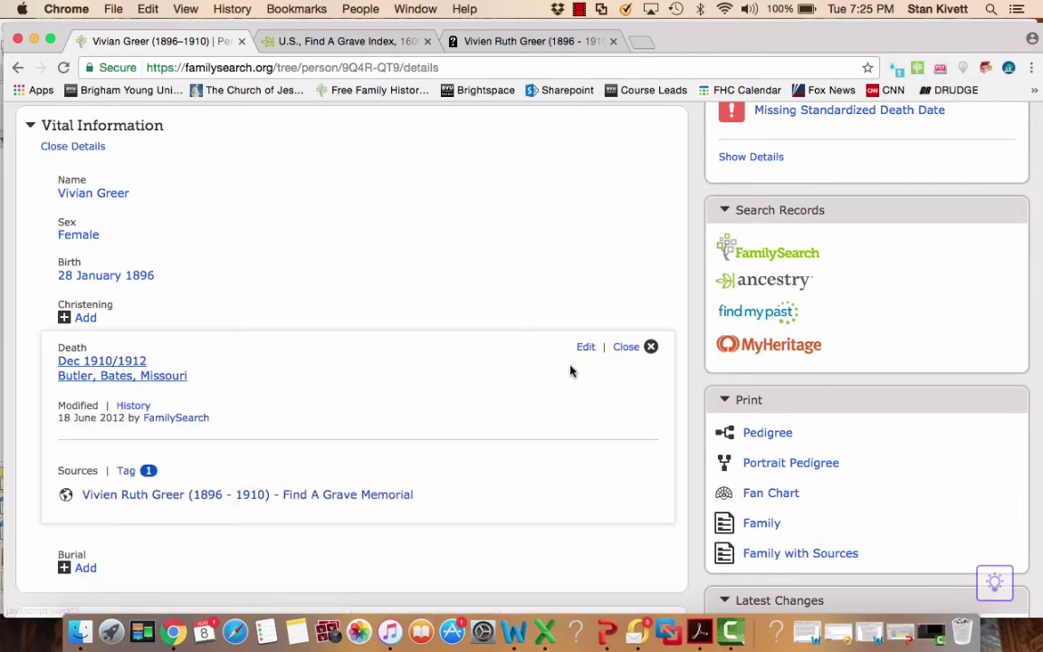
left_click(587, 348)
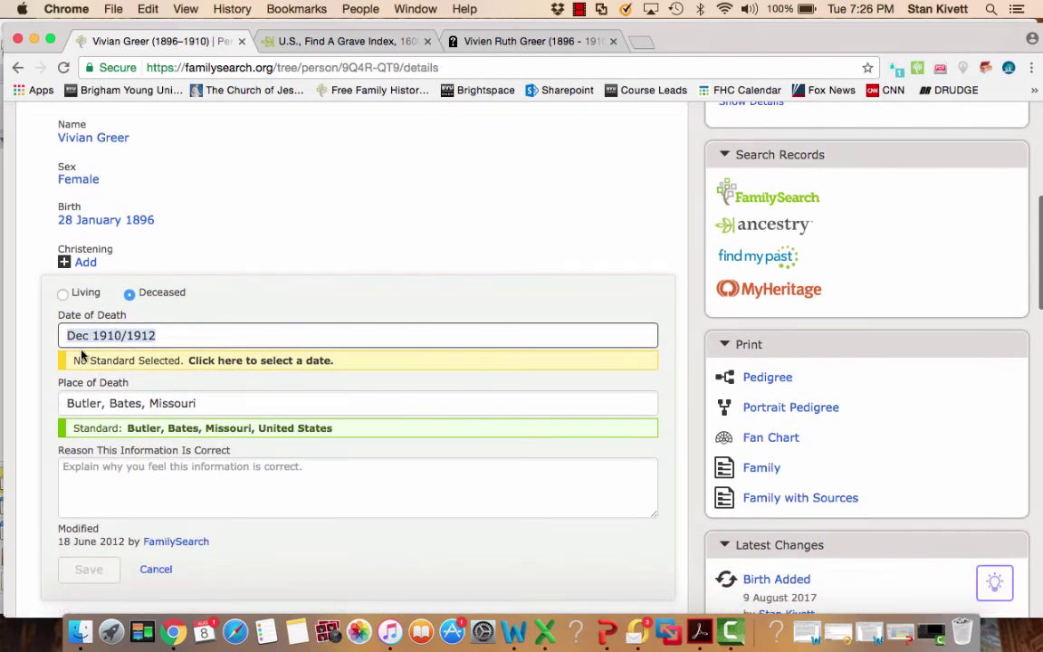
left_click(63, 337)
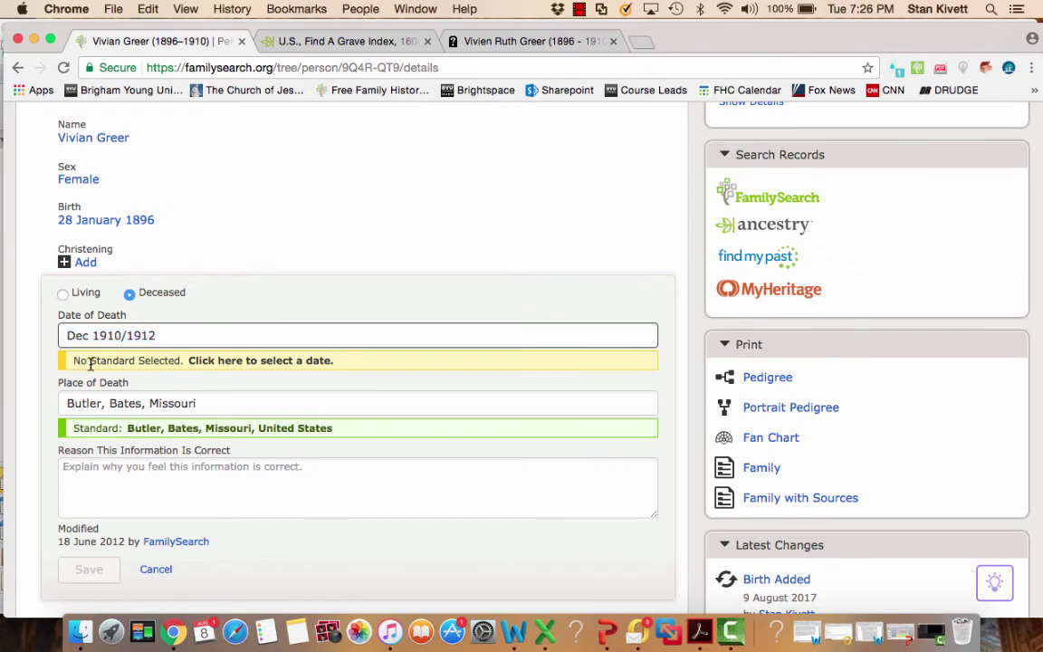
type("16")
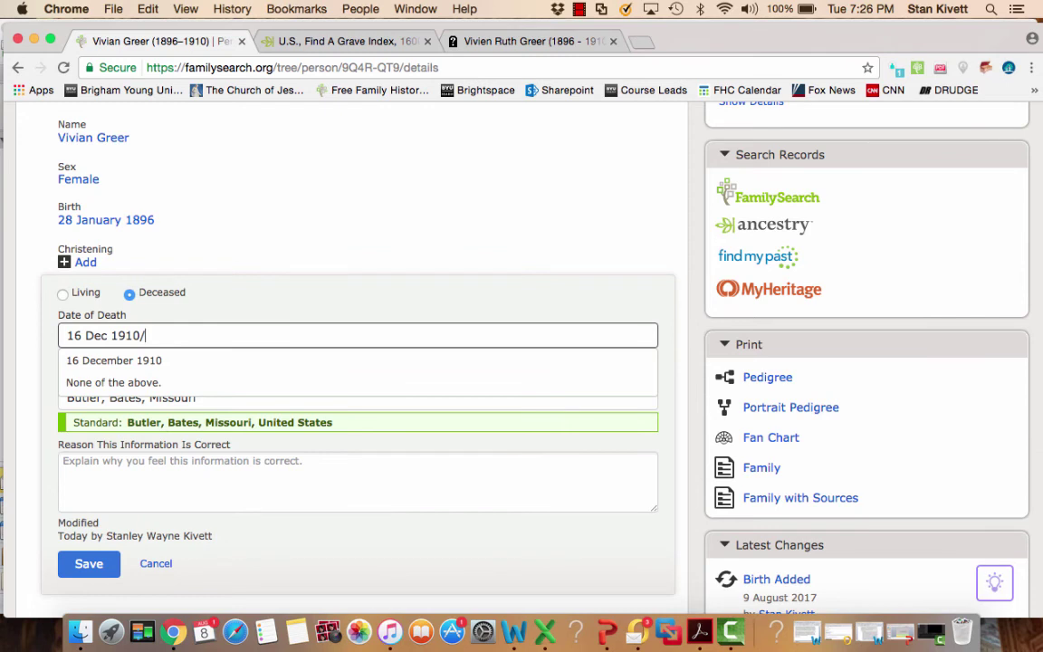
left_click(158, 362)
left_click(203, 404)
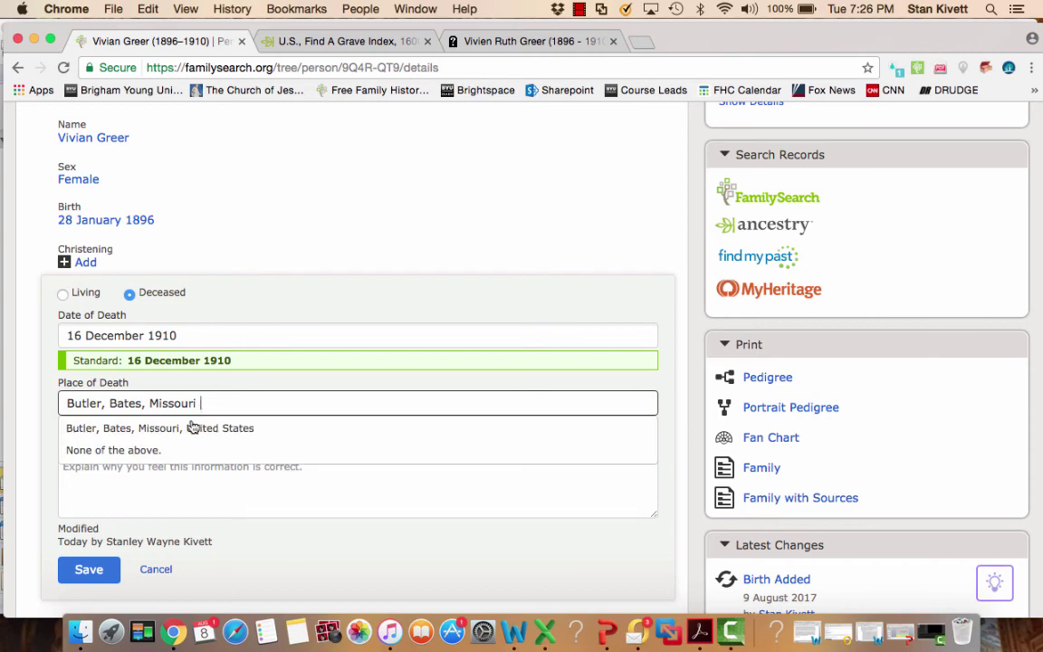
left_click(177, 431)
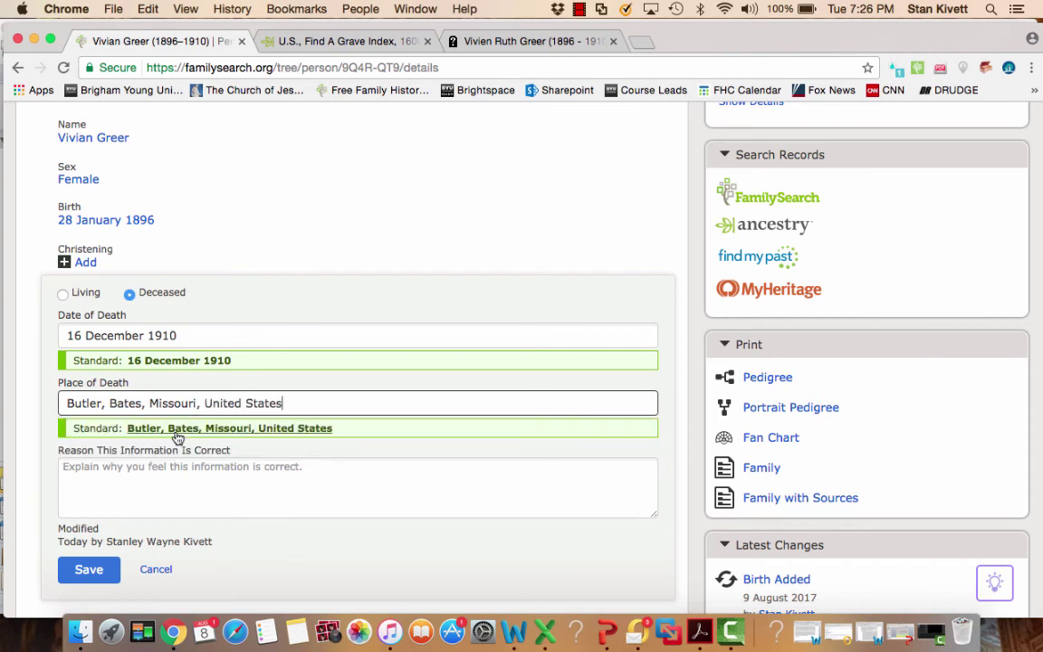
Save the death information with the reason "Verified on Findagrave." and close its details
left_click(124, 478)
type("Veri")
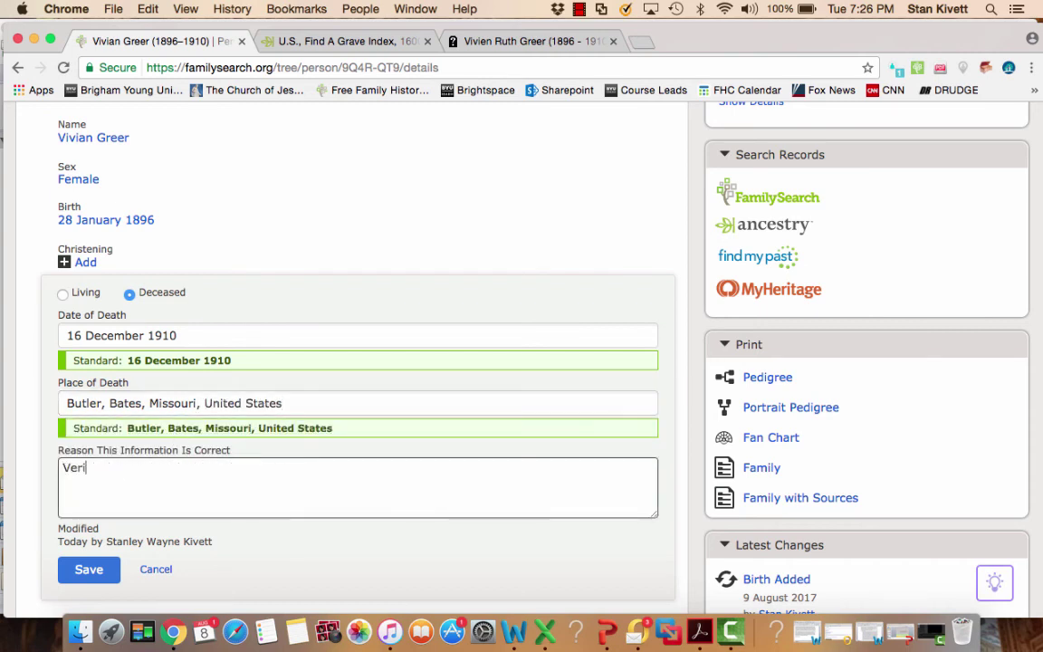
type("fied on ")
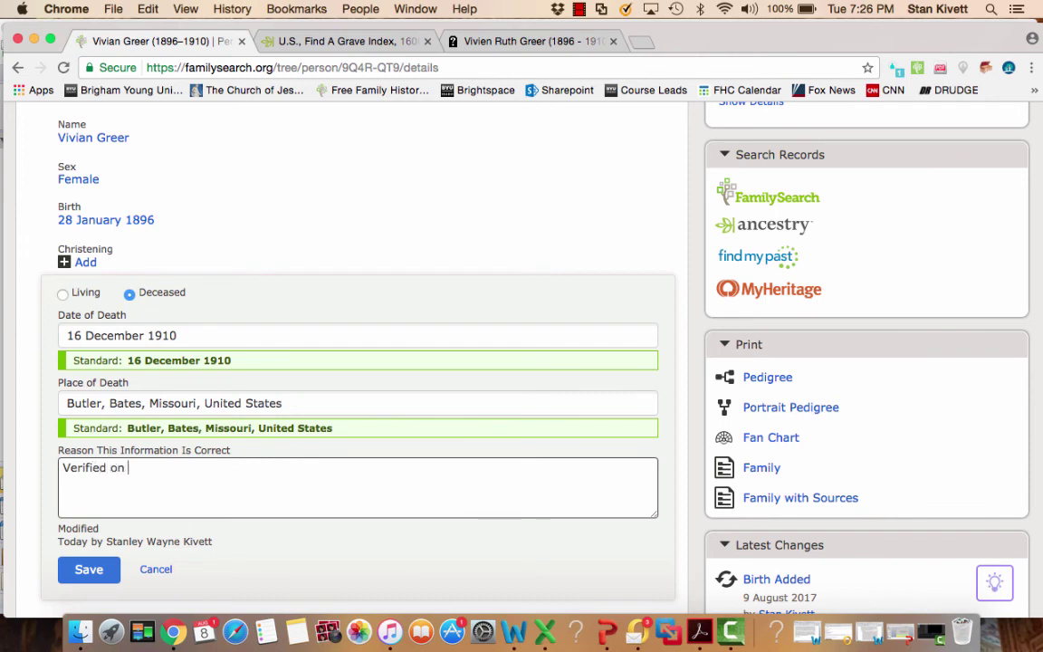
type("Finda")
key("BackSpace")
type("dagrave.")
left_click(88, 568)
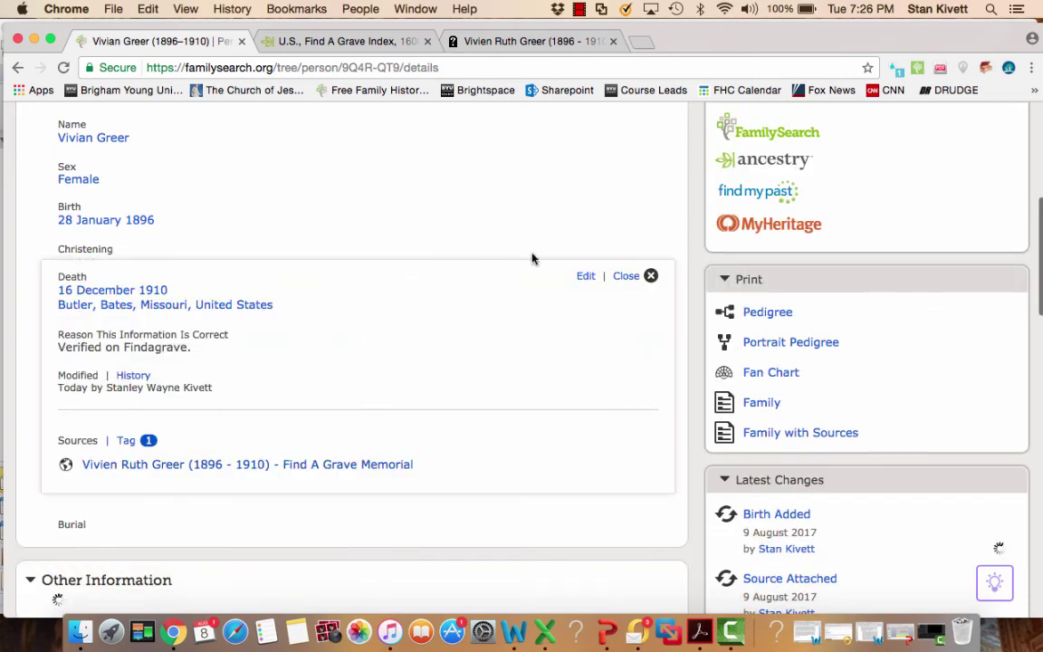
left_click(621, 292)
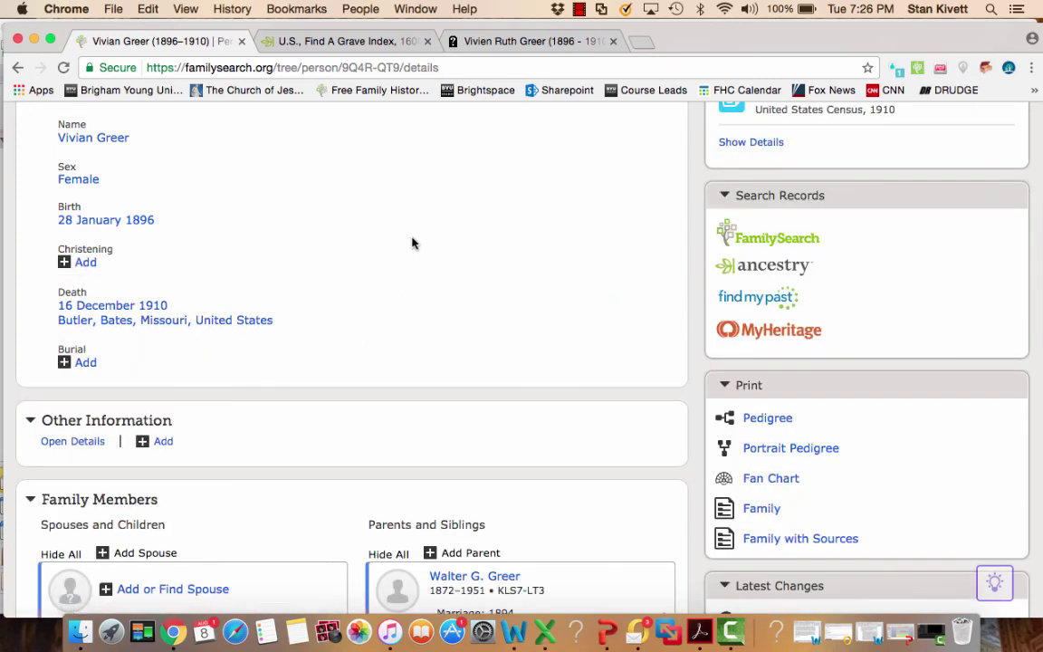
Check the Research Help section for record hints about the person
scroll(411, 241, "up", 4)
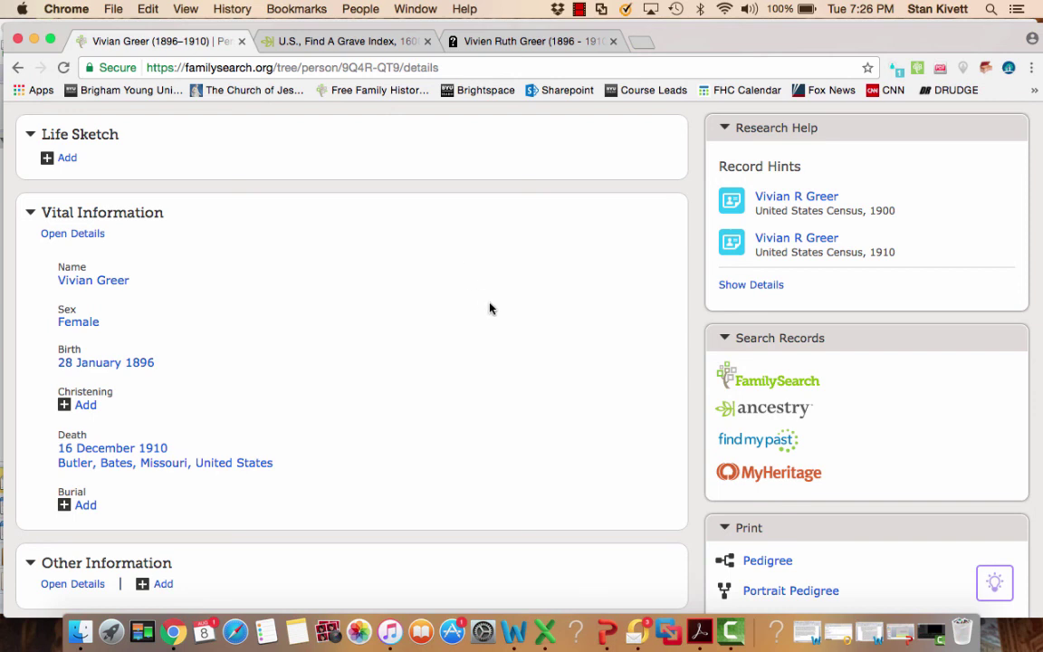
scroll(489, 307, "up", 2)
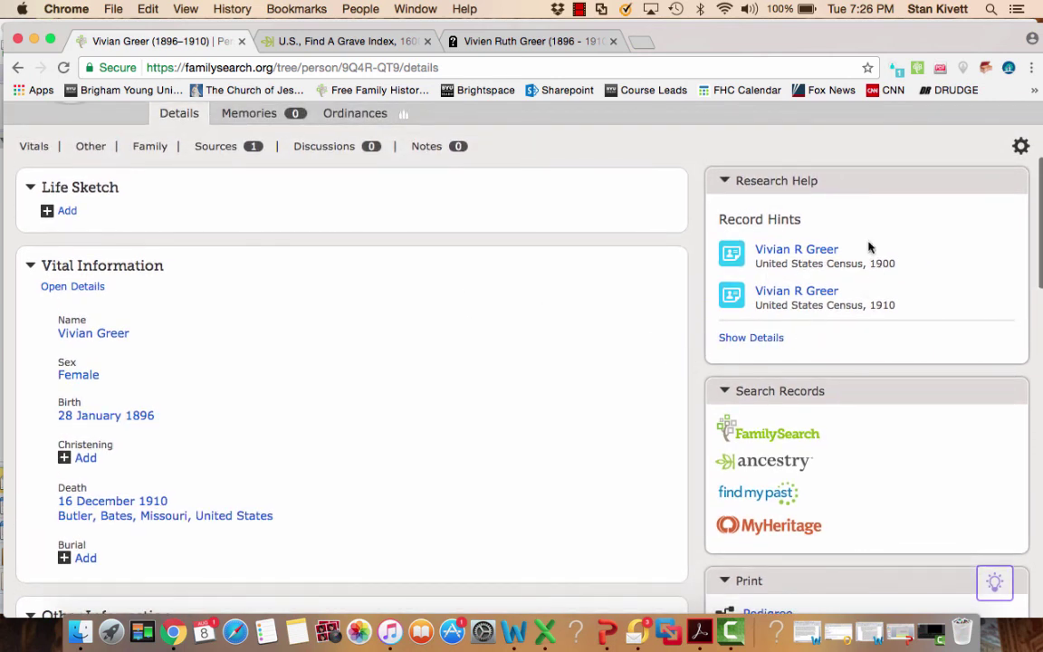